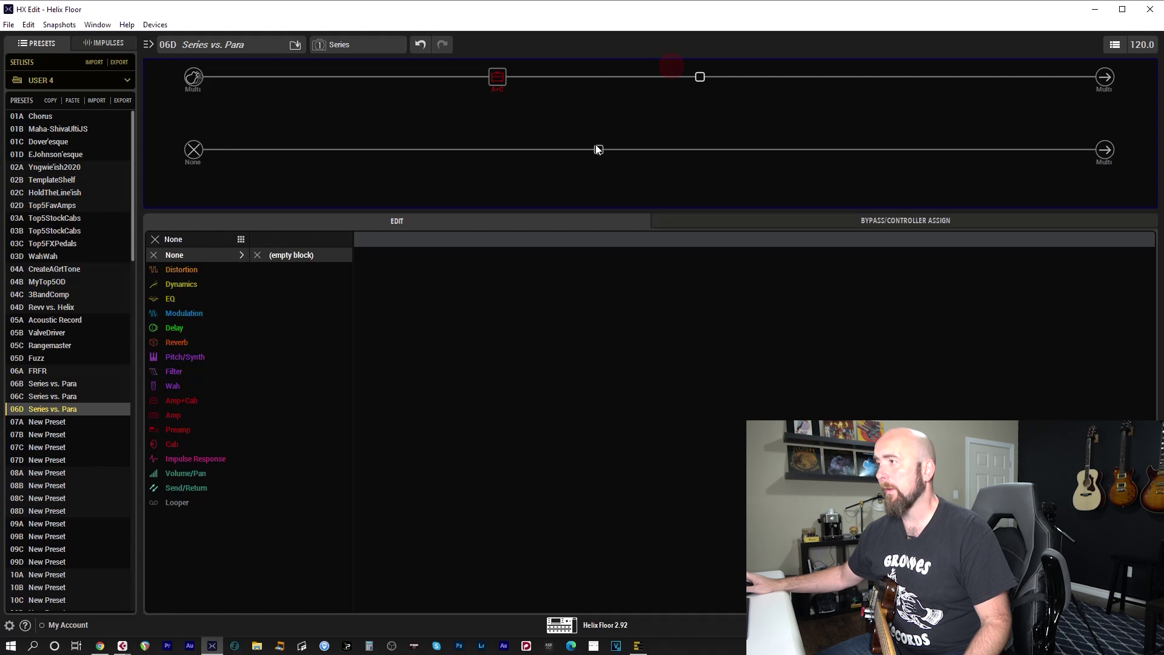
Add a Legacy Hall reverb block to the empty slot on the main path after the amp.
left_click(173, 342)
left_click(262, 238)
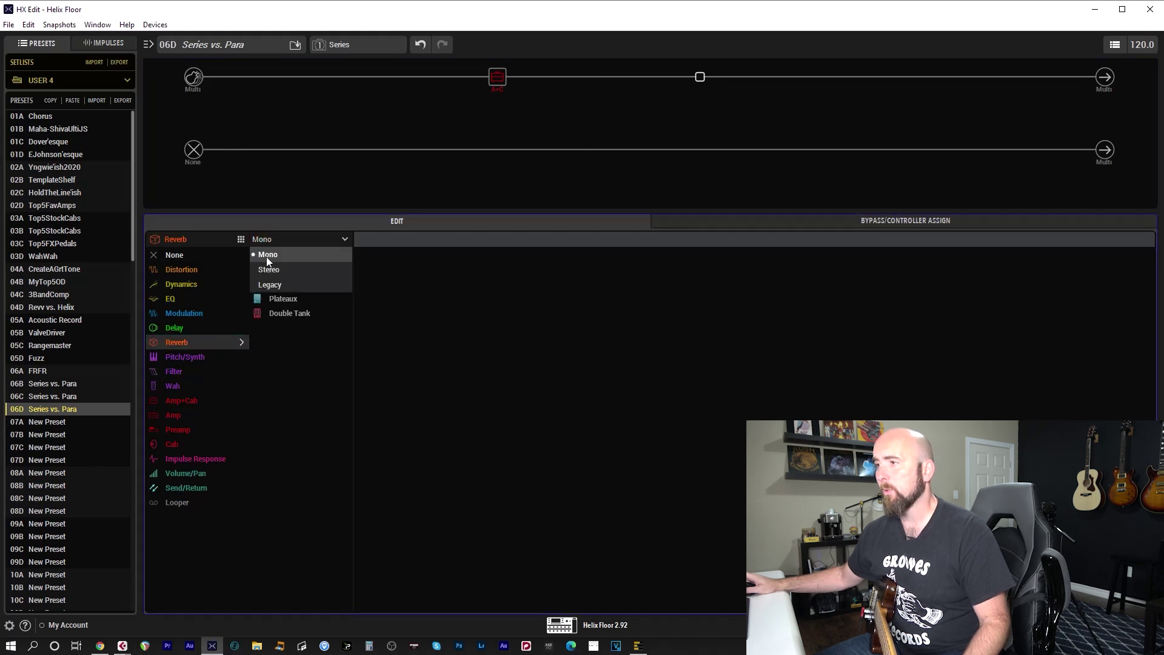
left_click(277, 283)
left_click(286, 297)
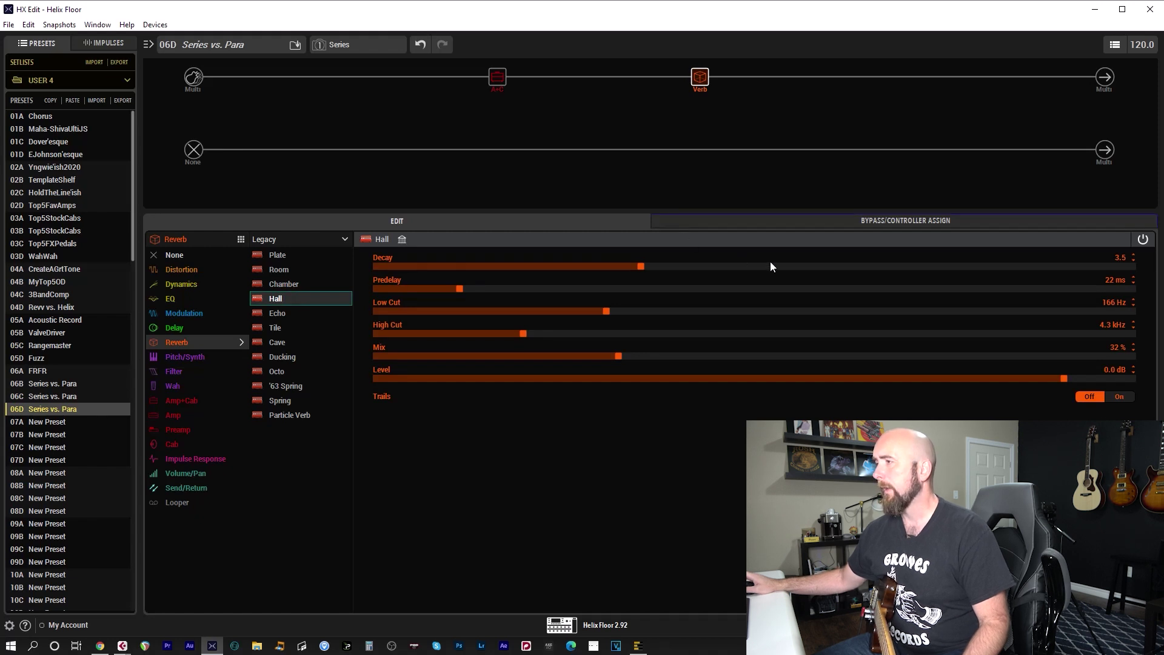
Set the Hall reverb's Decay to 6.3 and Mix to 43 %, and turn Trails on.
left_click(837, 266)
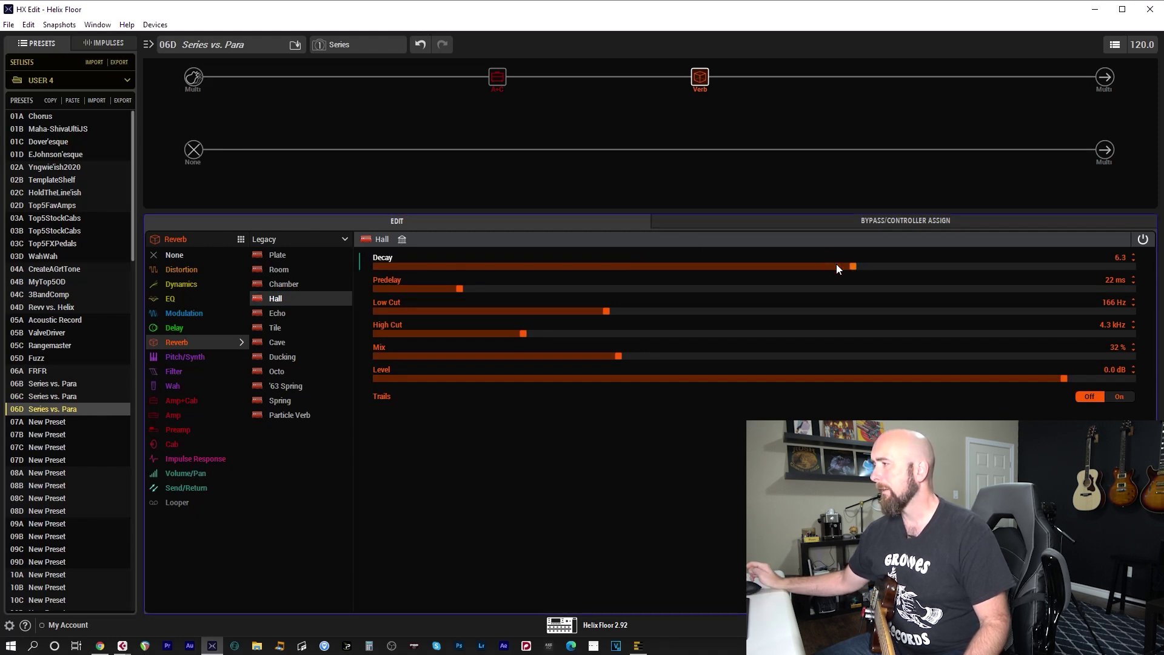
left_click(691, 356)
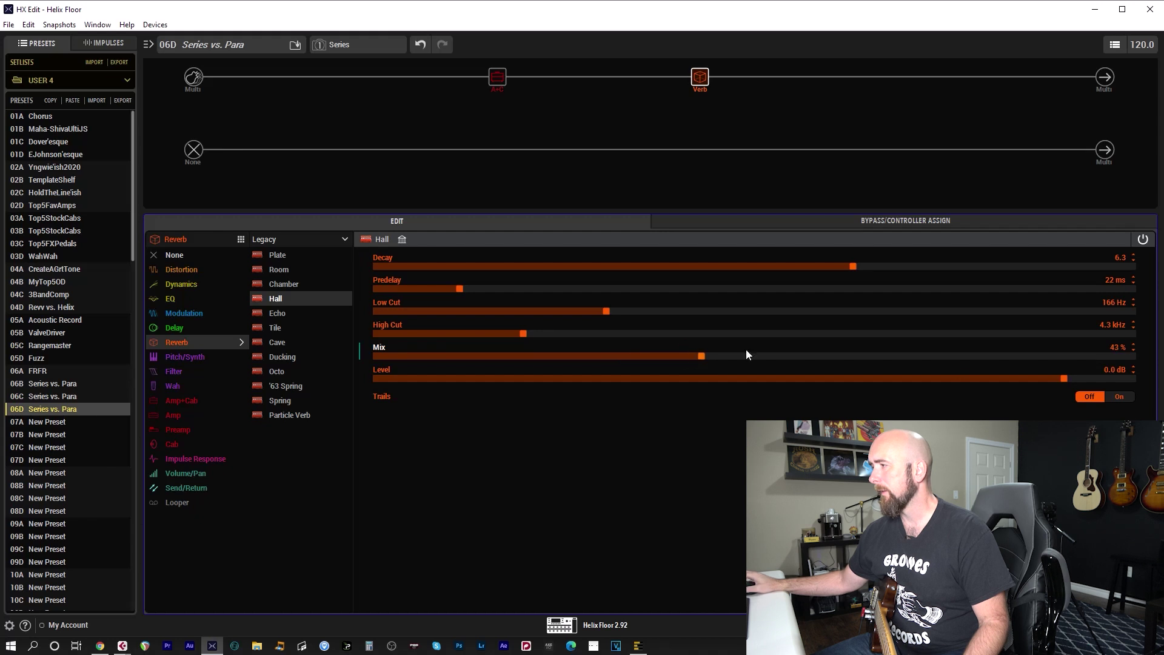
left_click(1130, 397)
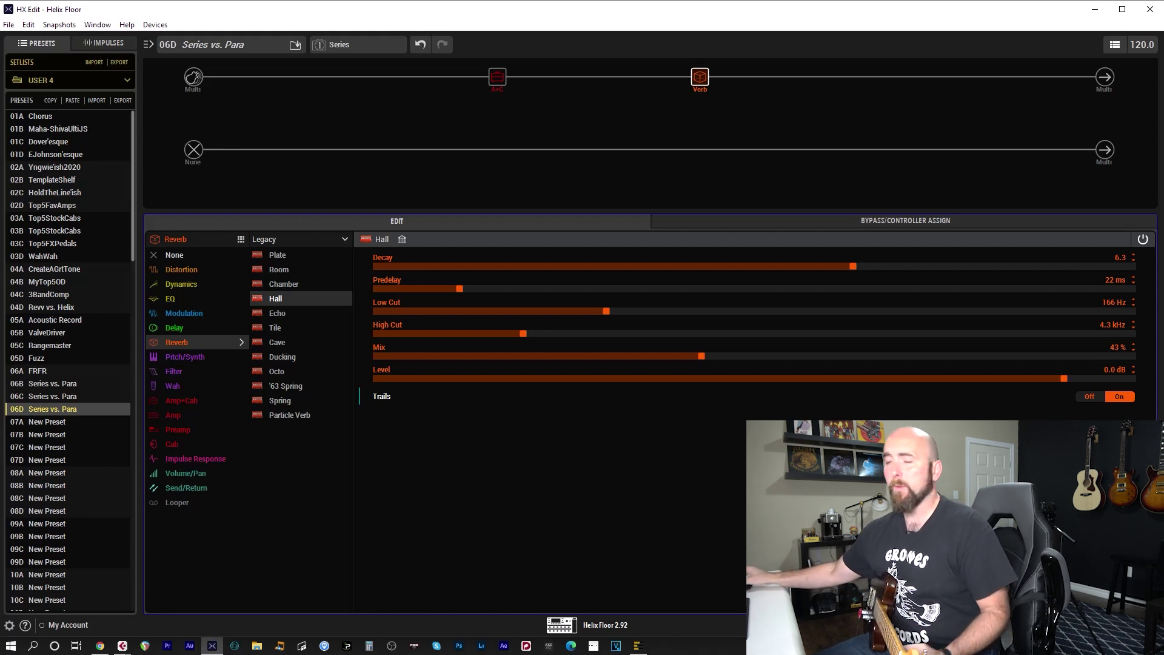
Add a mono Transistor Tape delay block between the amp and the reverb.
mouse_move(599, 84)
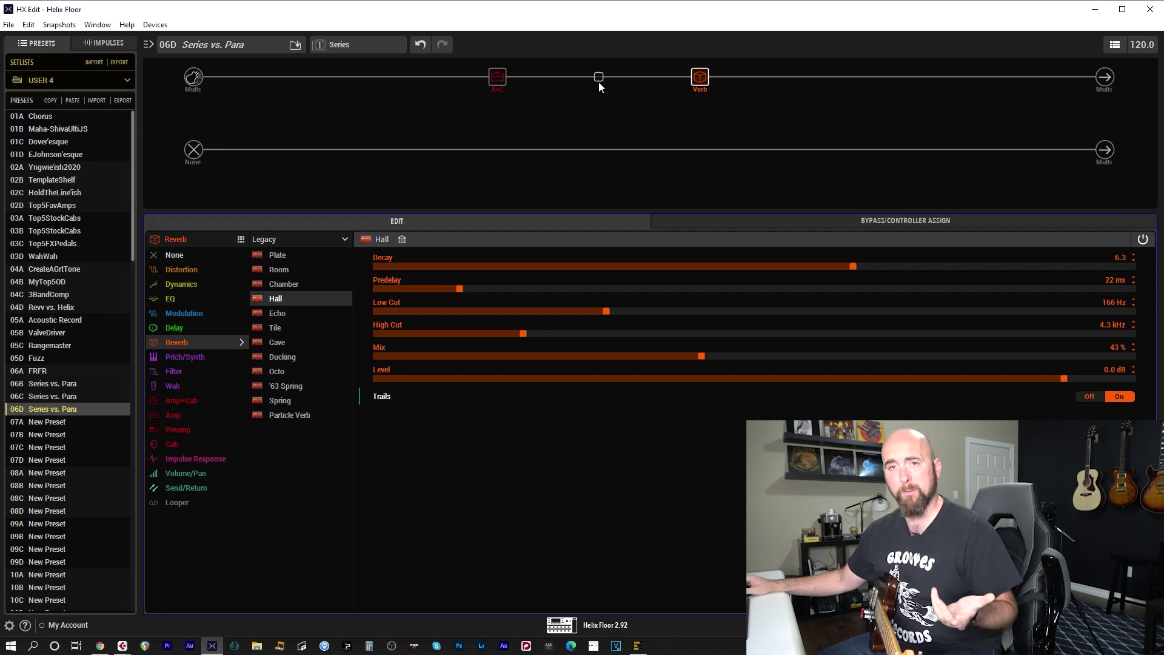
left_click(598, 77)
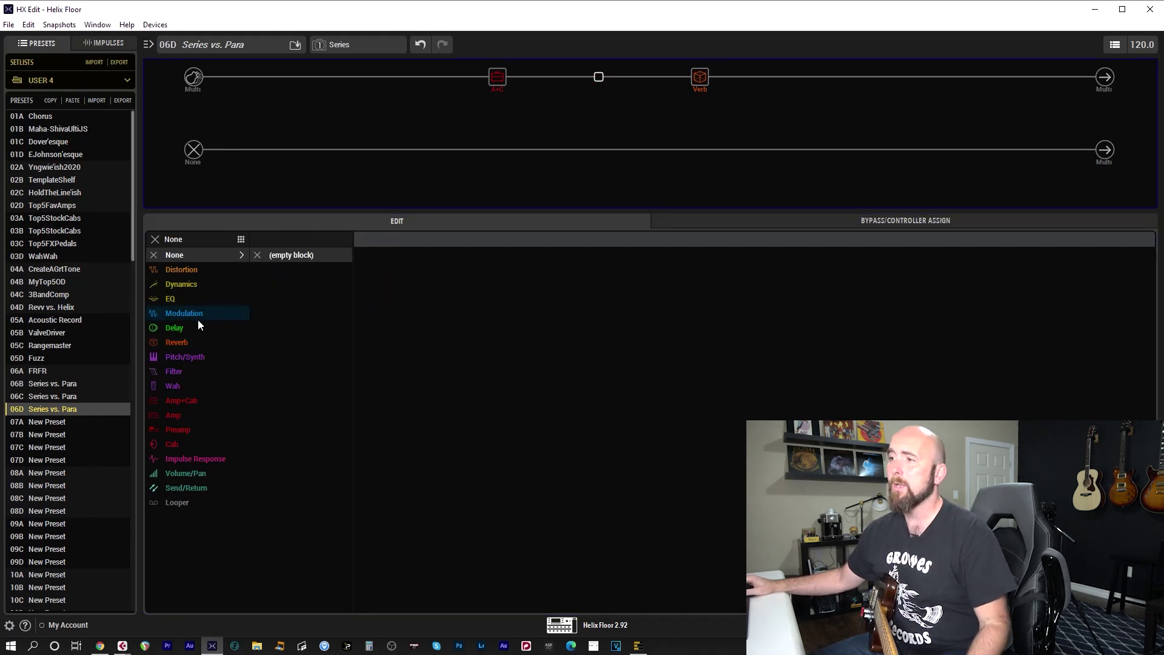
left_click(165, 328)
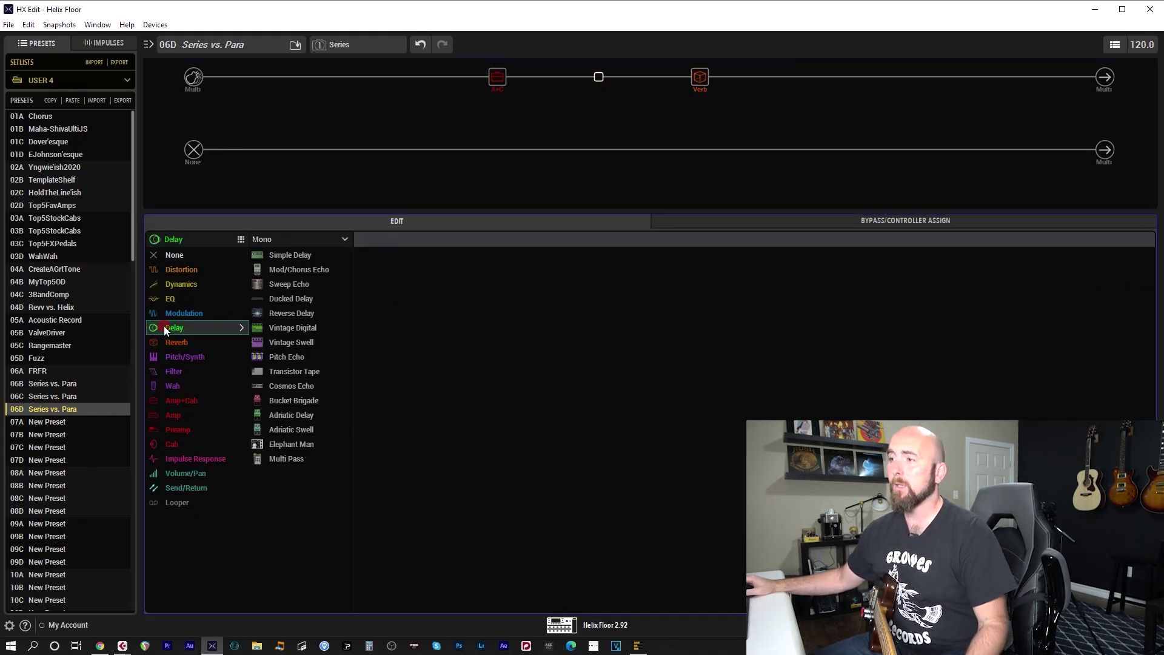
left_click(304, 372)
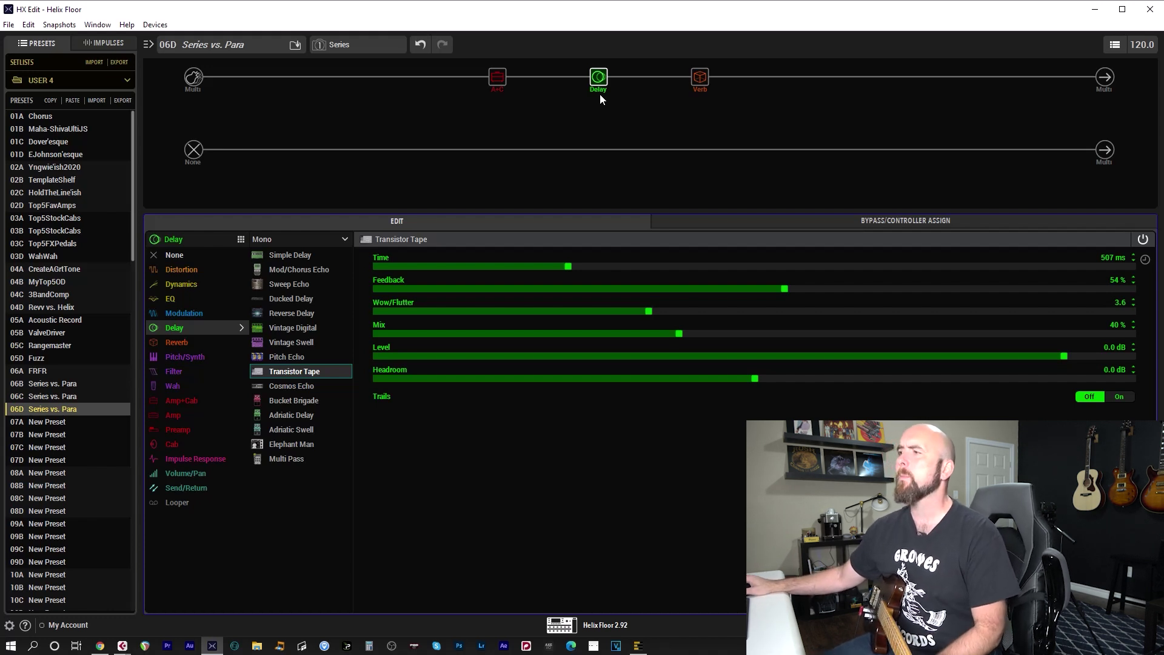
Try the delay on a parallel path that merges just after the reverb, and remove the delay block.
mouse_move(605, 74)
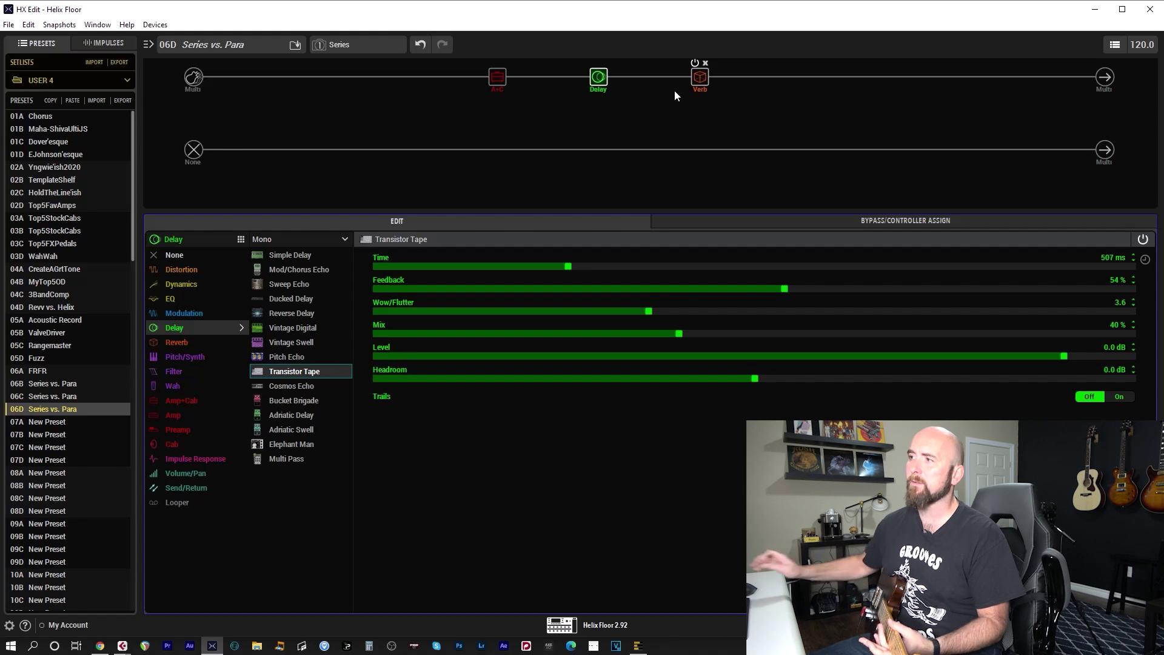
left_click_drag(595, 82, 602, 113)
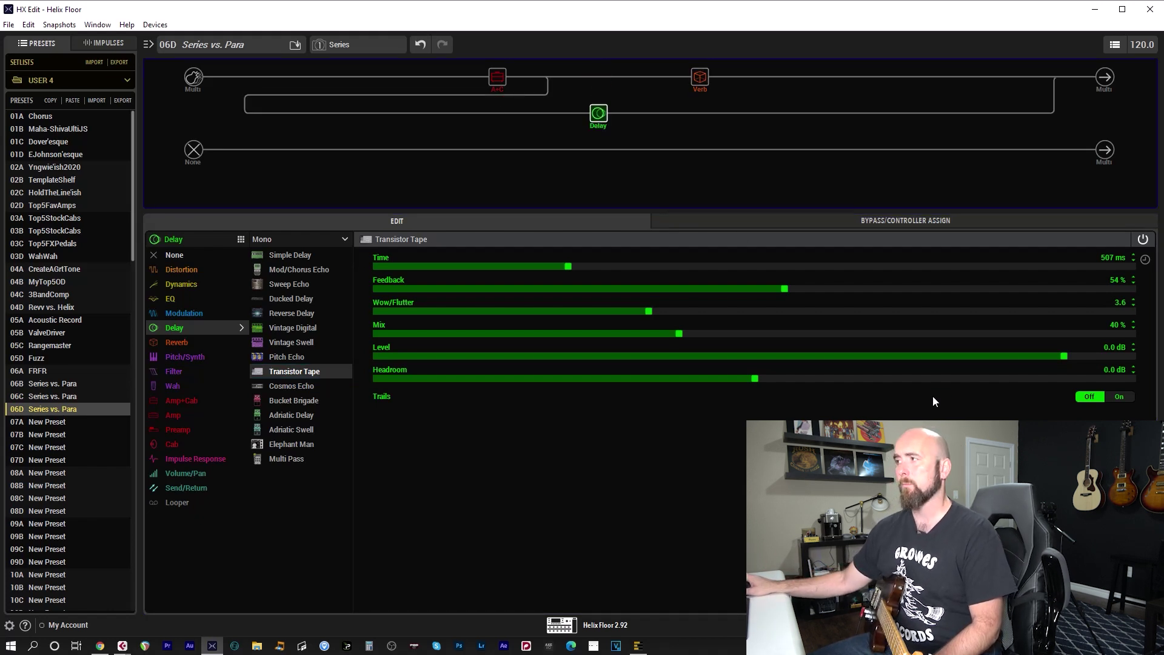
left_click_drag(1056, 82, 545, 87)
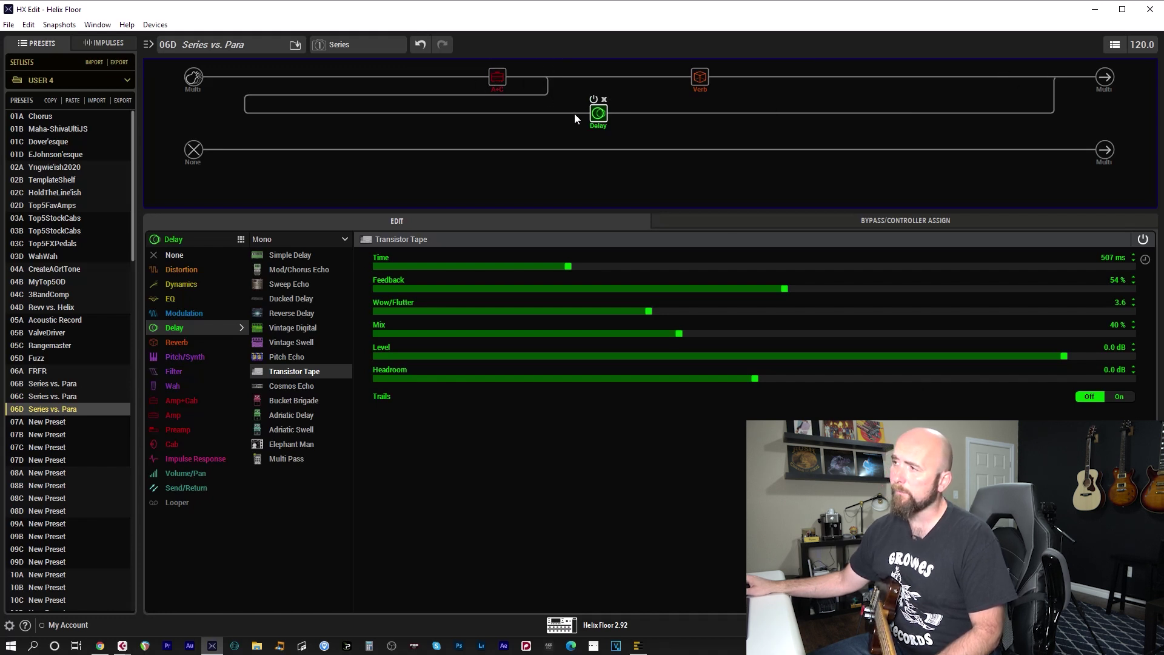
left_click_drag(1056, 79, 750, 77)
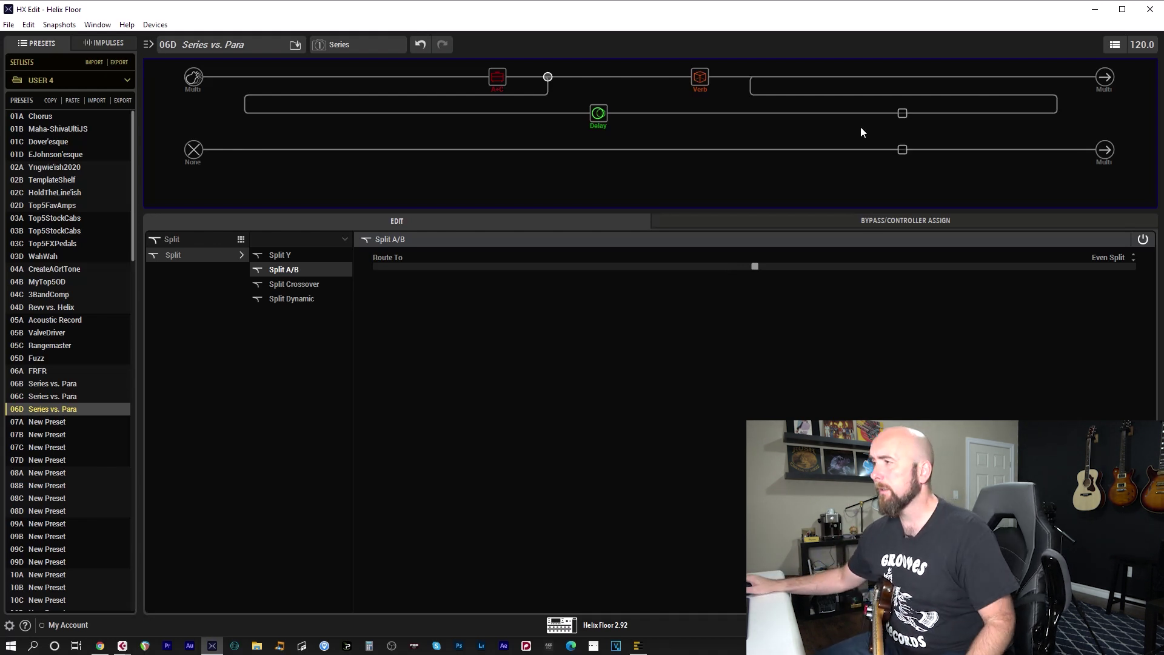
mouse_move(602, 103)
left_click(604, 100)
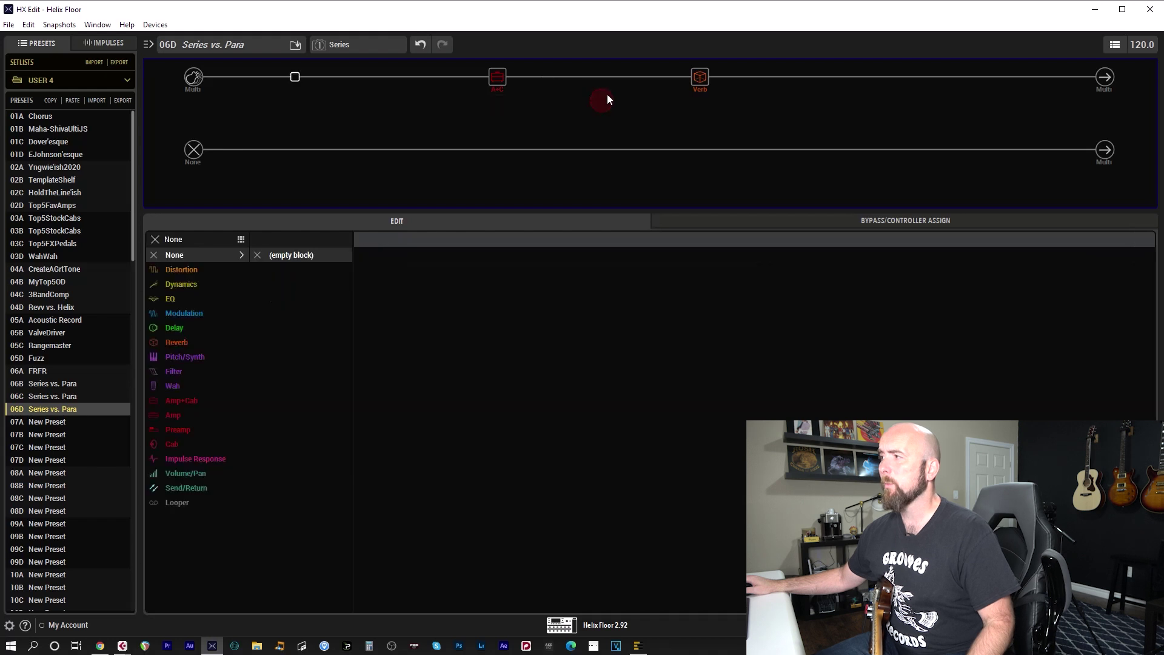
Move the Hall reverb onto a parallel path and try shifting its split and merge points.
mouse_move(702, 92)
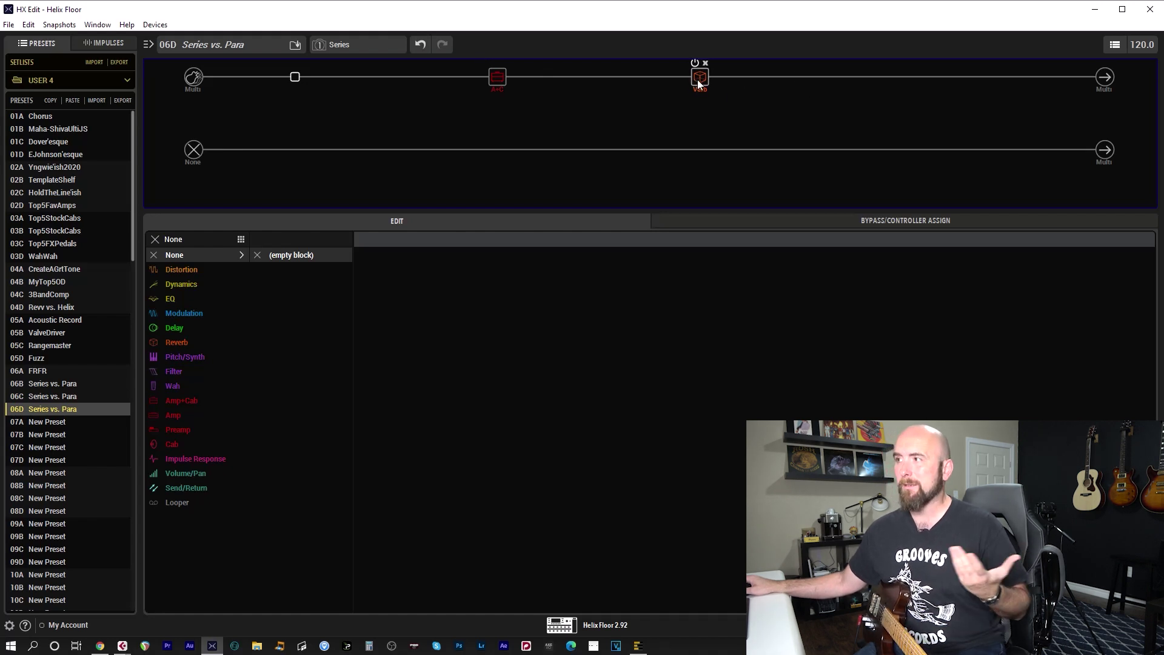
left_click_drag(696, 79, 689, 118)
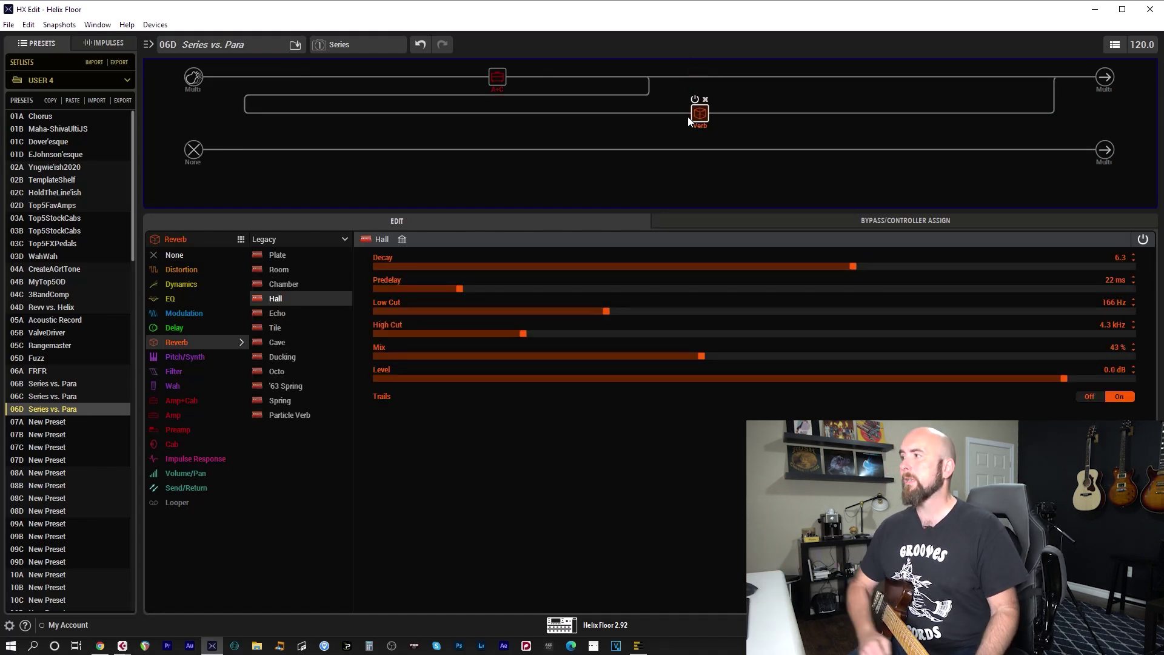
left_click_drag(648, 77, 314, 79)
left_click_drag(409, 83, 610, 86)
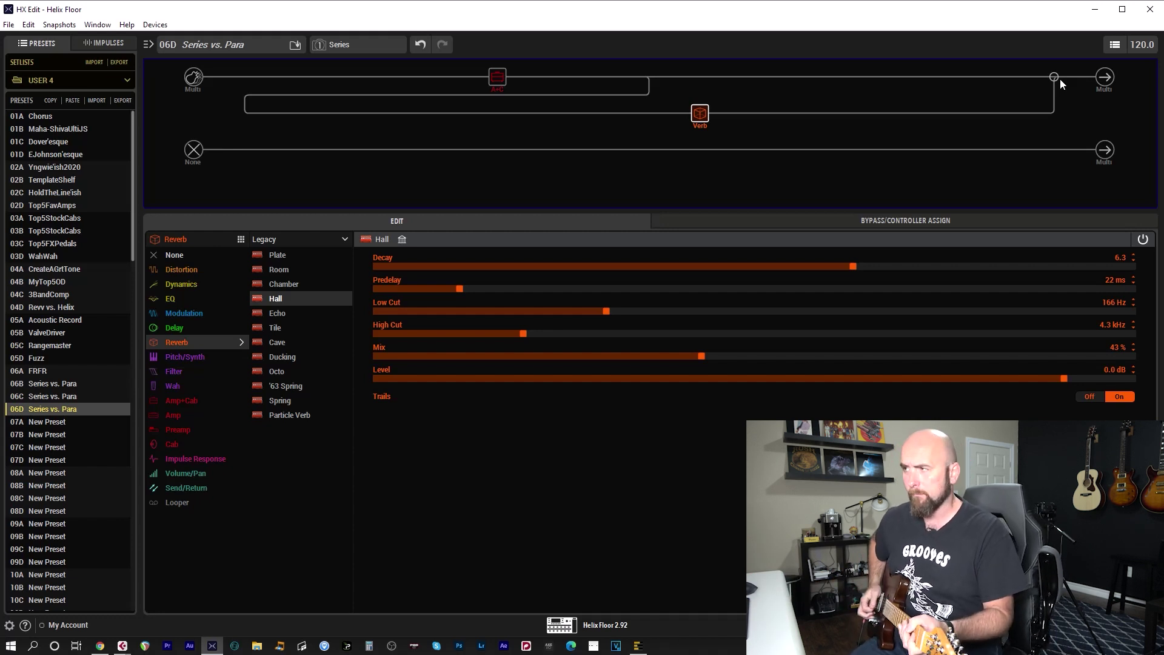
left_click_drag(1060, 79, 708, 94)
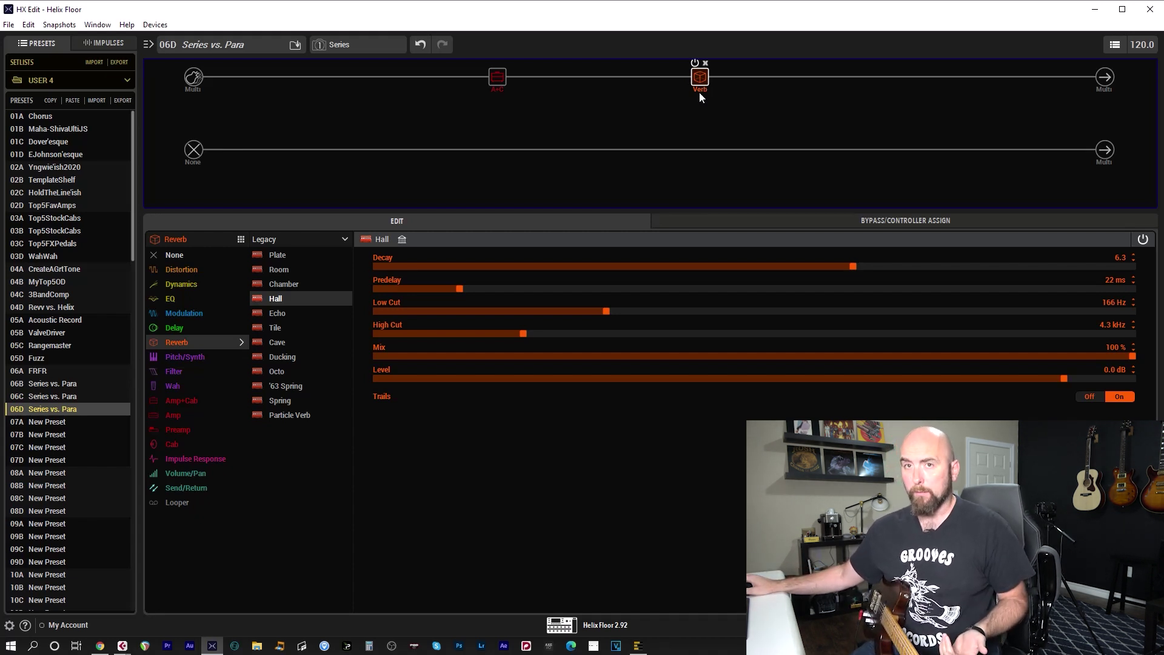
Try the Hall reverb's Mix at 53 %, 0 % and 100 %, leave it at 50 %, and move the block onto a parallel path.
left_click(779, 355)
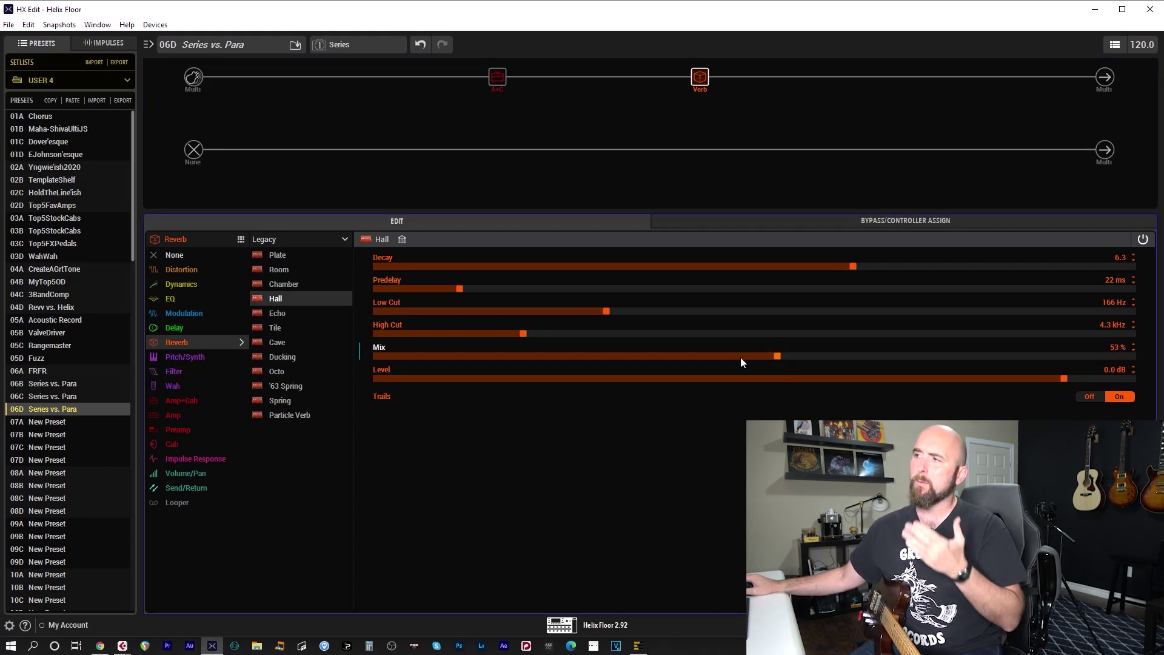
left_click_drag(740, 358, 249, 375)
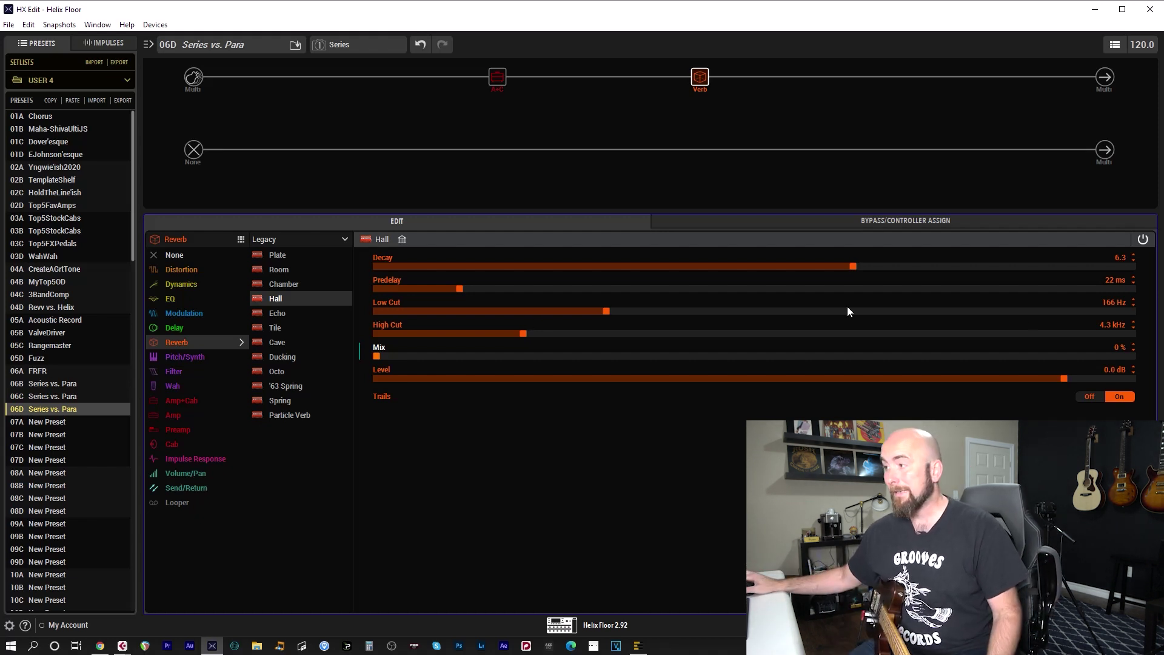
left_click_drag(1104, 358, 1134, 357)
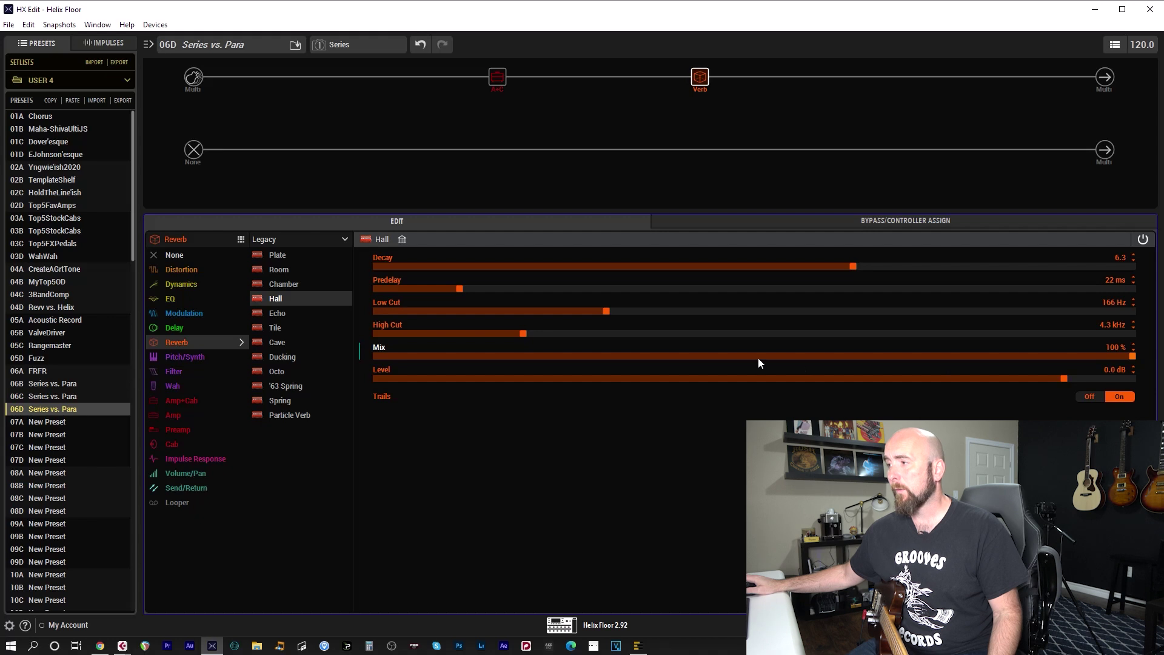
left_click(732, 356)
scroll(734, 352, "up", 1)
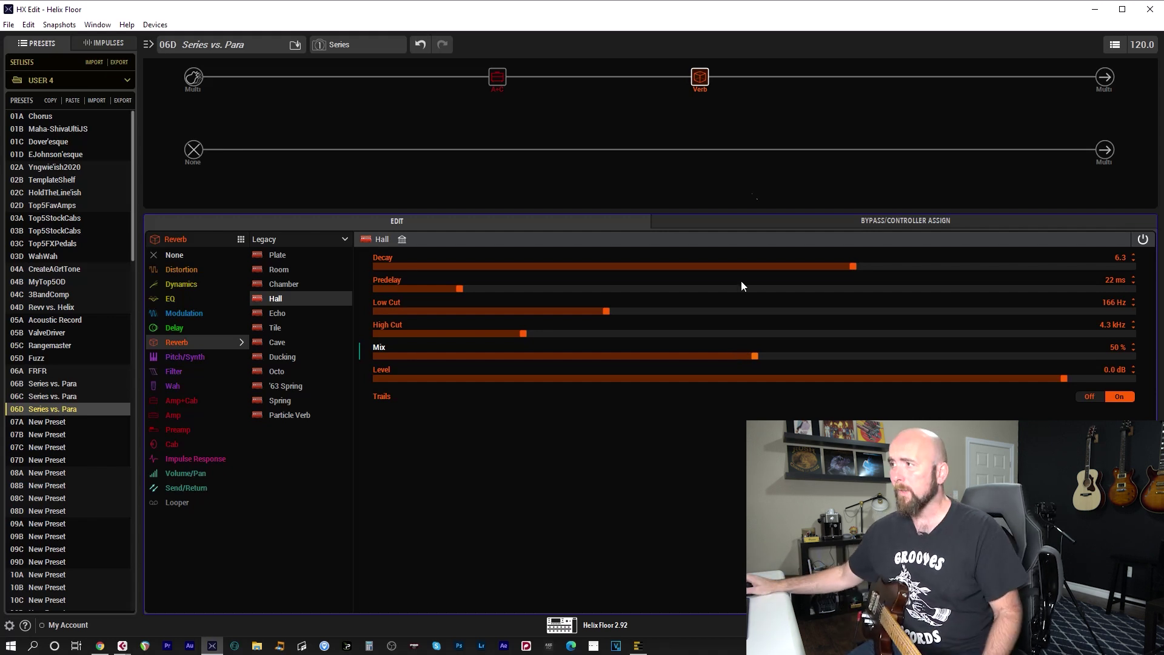
left_click_drag(701, 77, 693, 105)
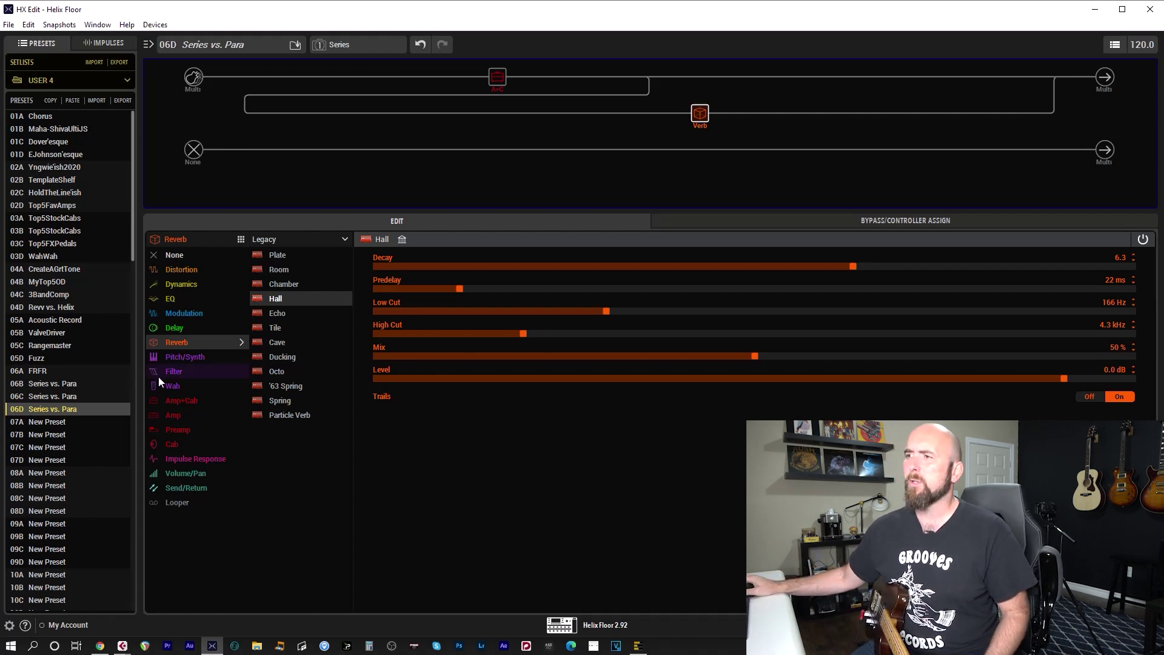
Load preset 06B Series vs. Para and alternate between its Parallel and Series snapshots, ending on Parallel.
left_click(96, 385)
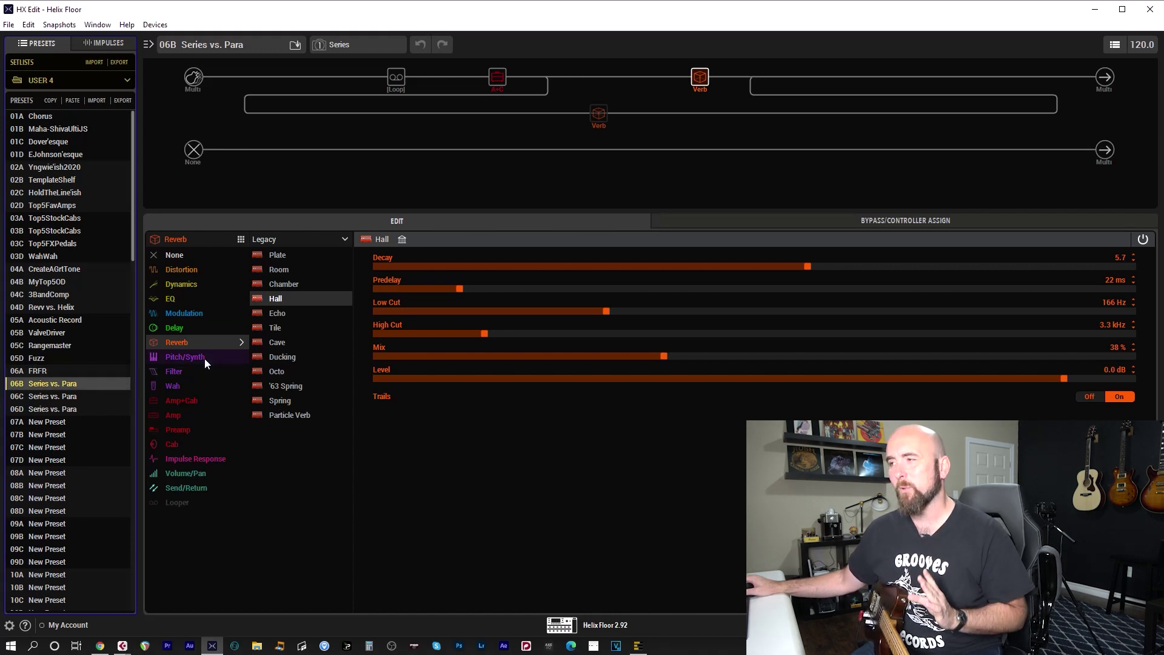
left_click(340, 41)
left_click(348, 75)
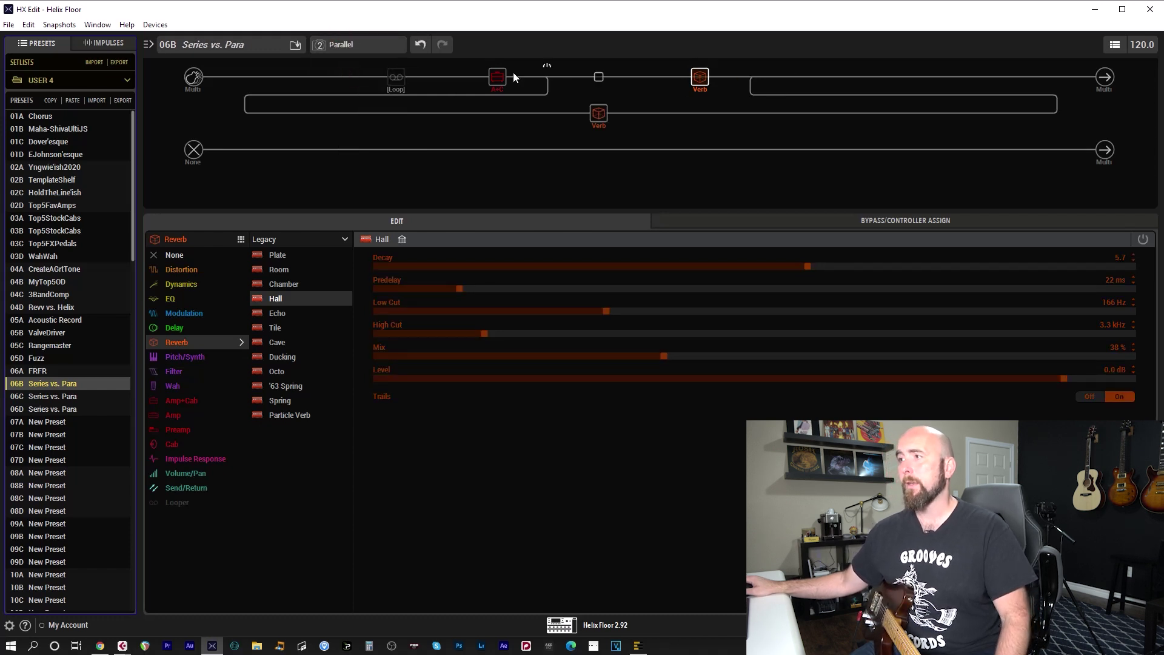
left_click(352, 45)
left_click(359, 60)
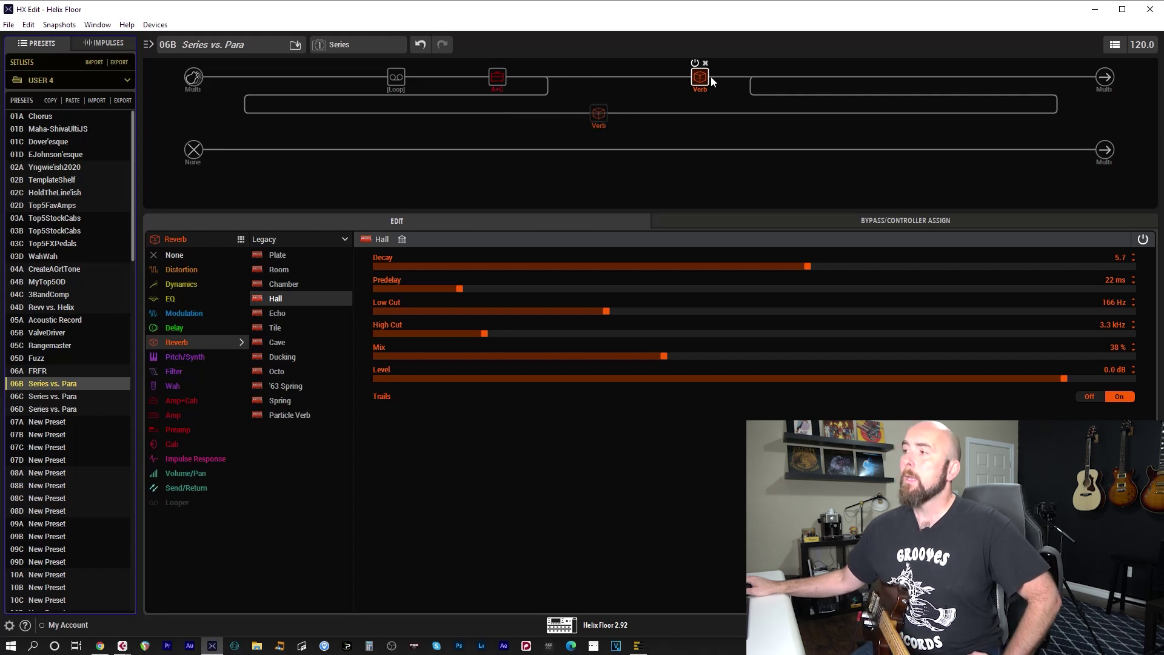
left_click(374, 48)
left_click(364, 74)
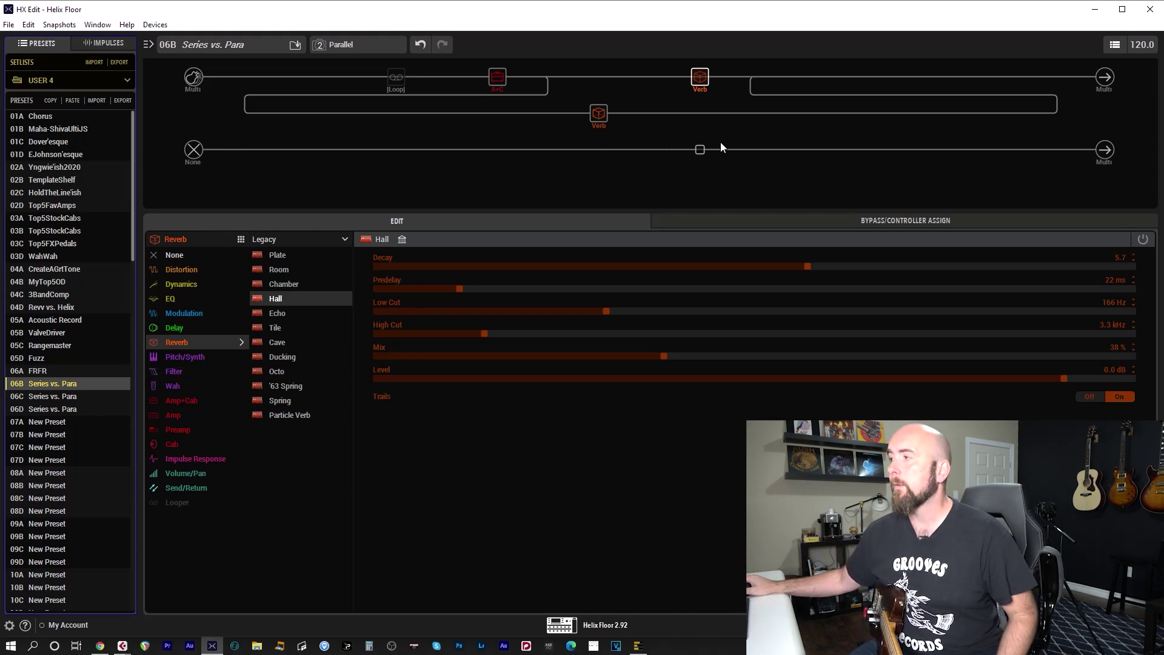
Inspect the settings of the split, the parallel reverb, the main-path reverb and the merge mixer.
left_click(548, 77)
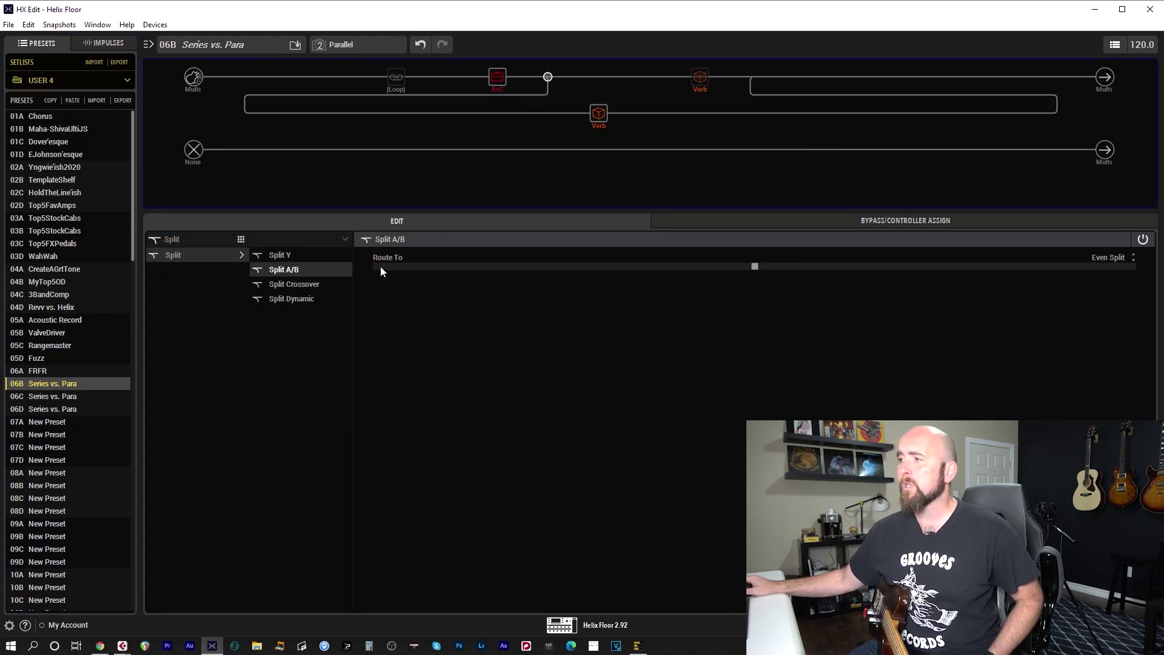
left_click(591, 115)
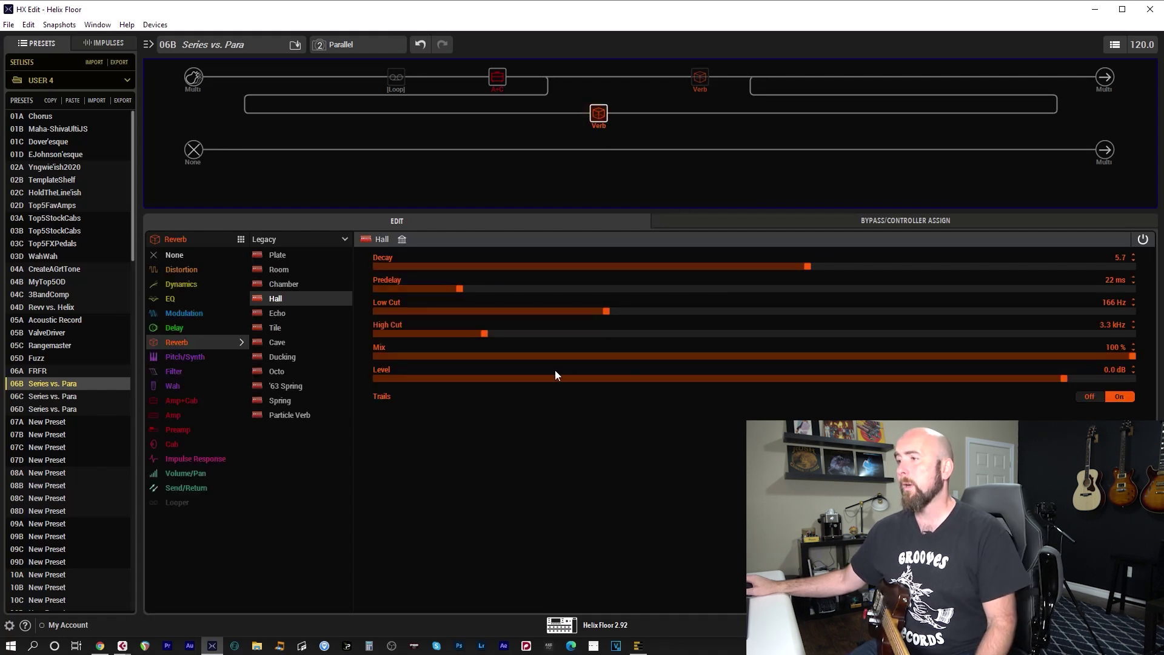
mouse_move(700, 85)
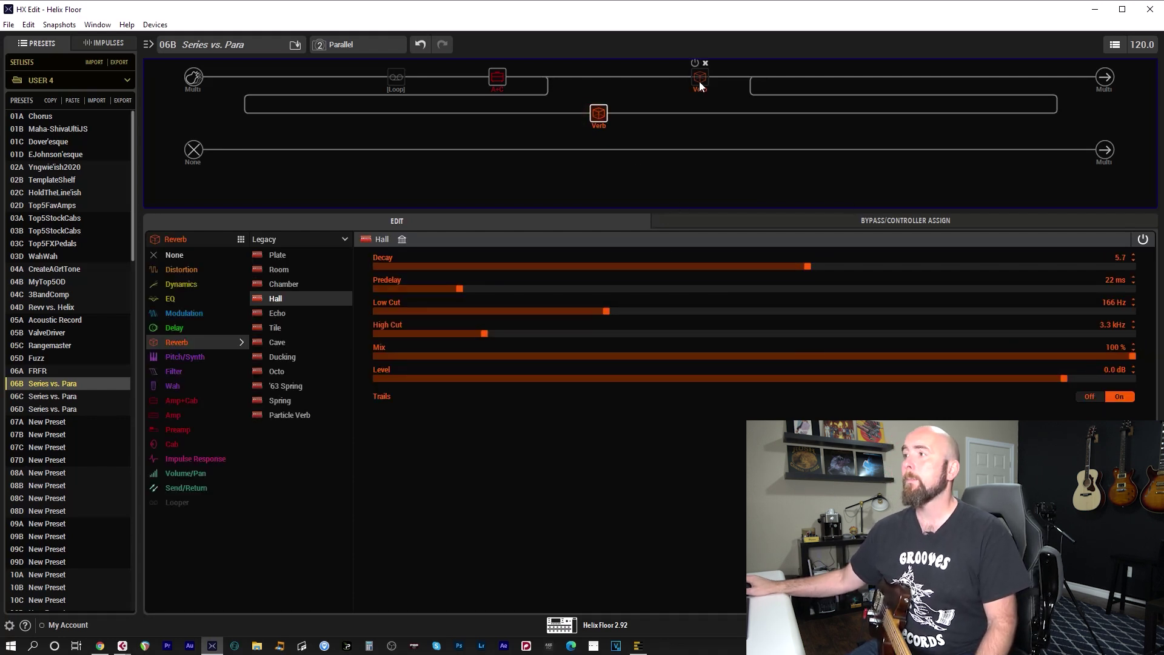
left_click_drag(700, 85, 707, 113)
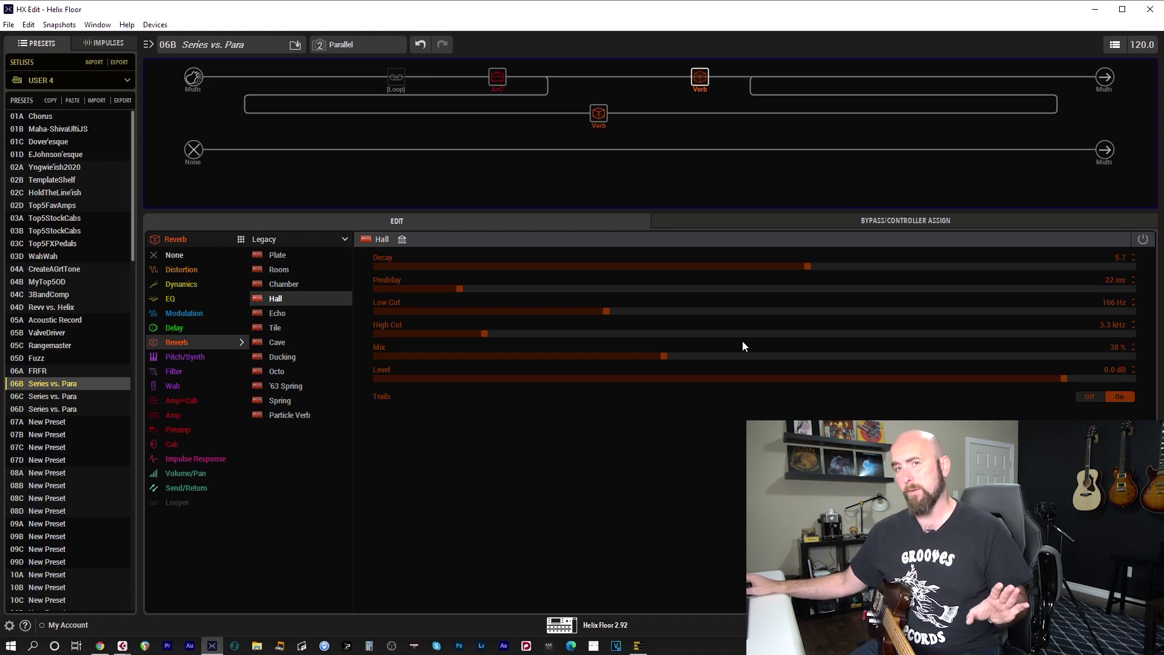
left_click(750, 78)
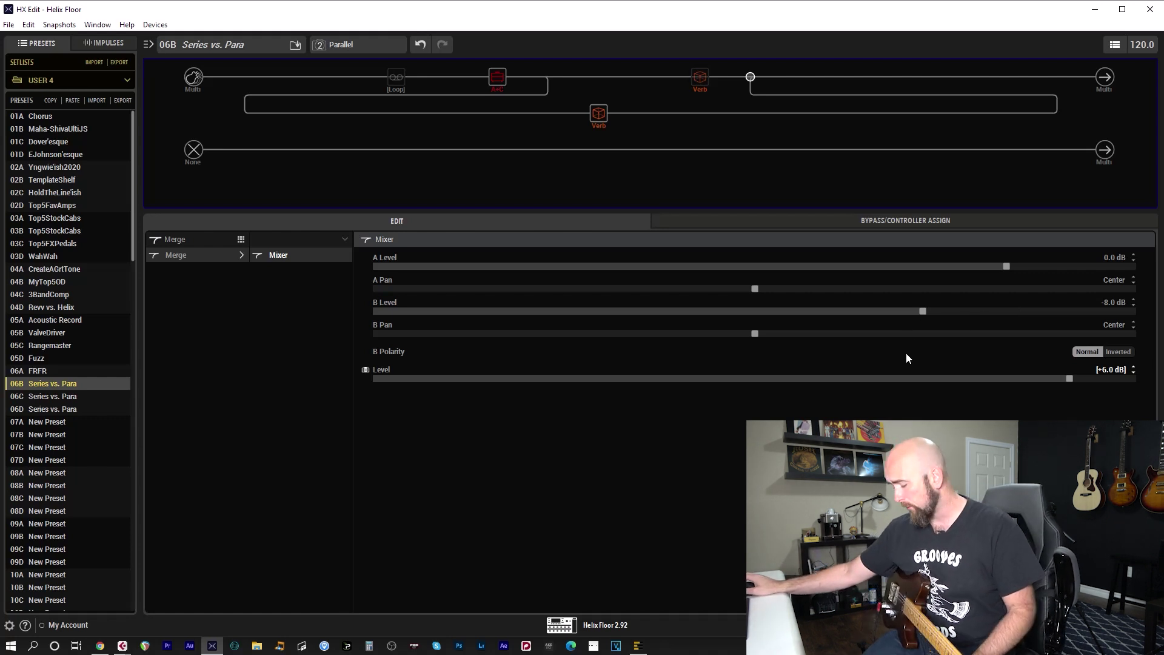
Compare the merge mixer's level by switching to the Series snapshot and back to Parallel.
left_click(373, 48)
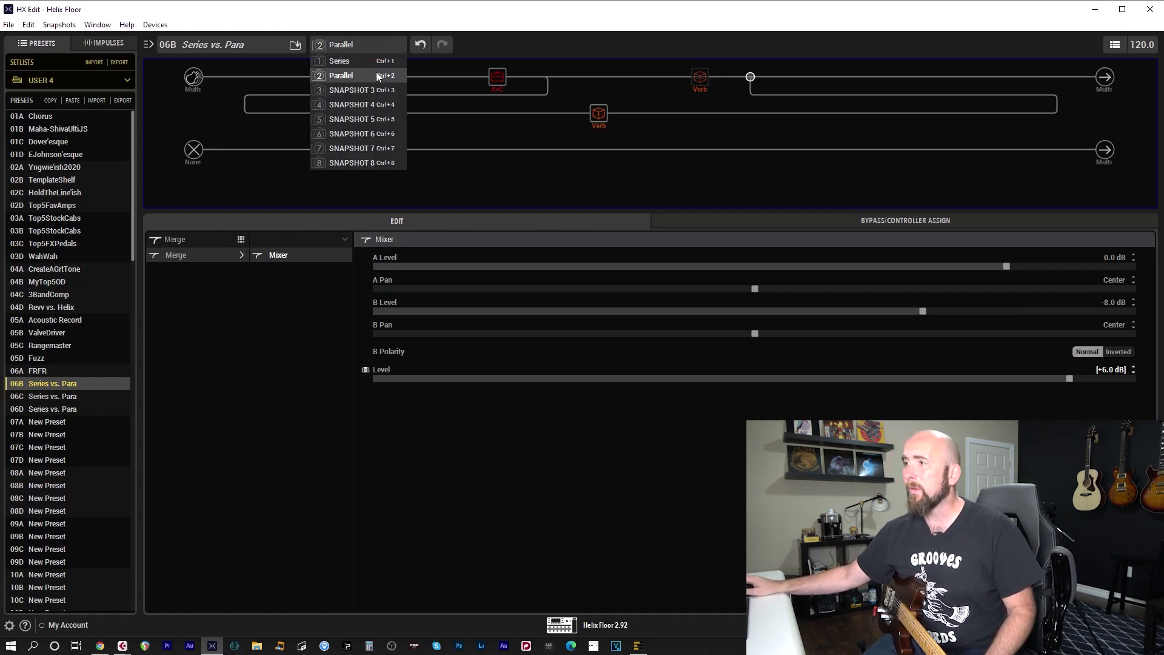
left_click(375, 72)
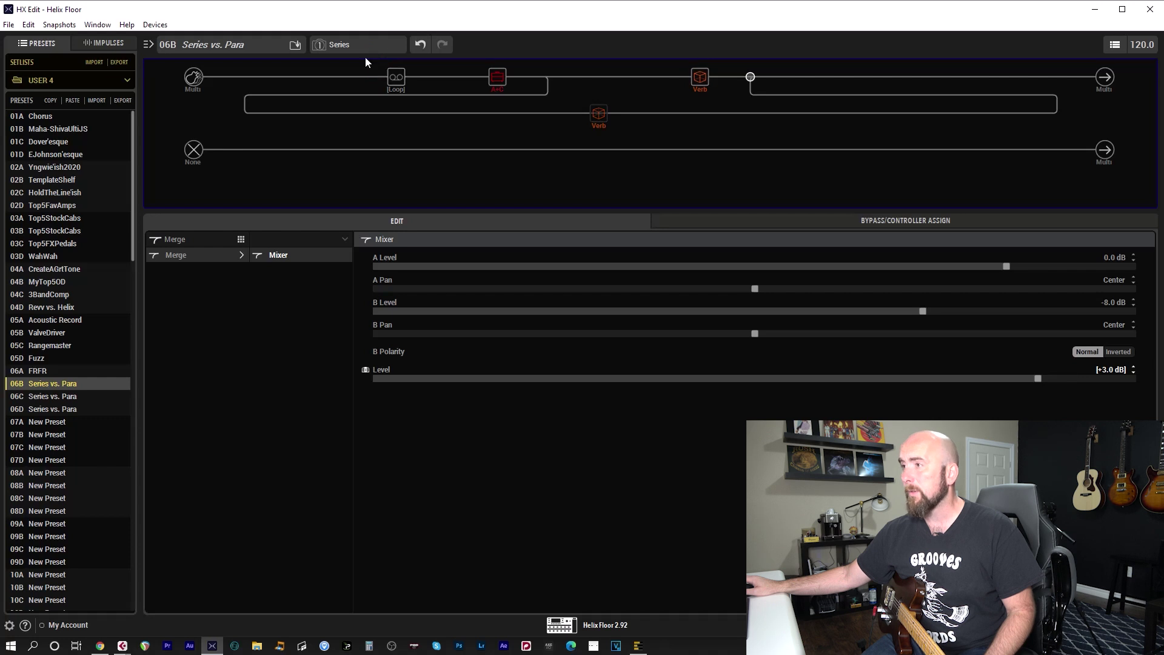
left_click(361, 52)
left_click(366, 72)
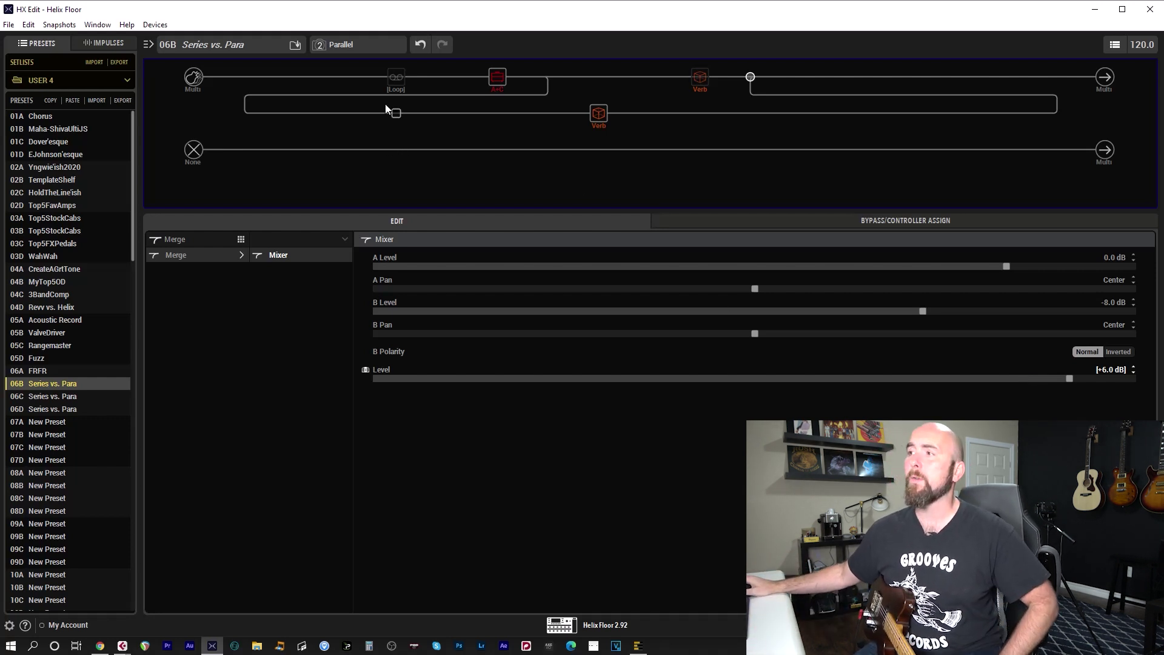
Inspect the looper block and the main-path reverb in preset 06B Series vs. Para.
left_click(395, 77)
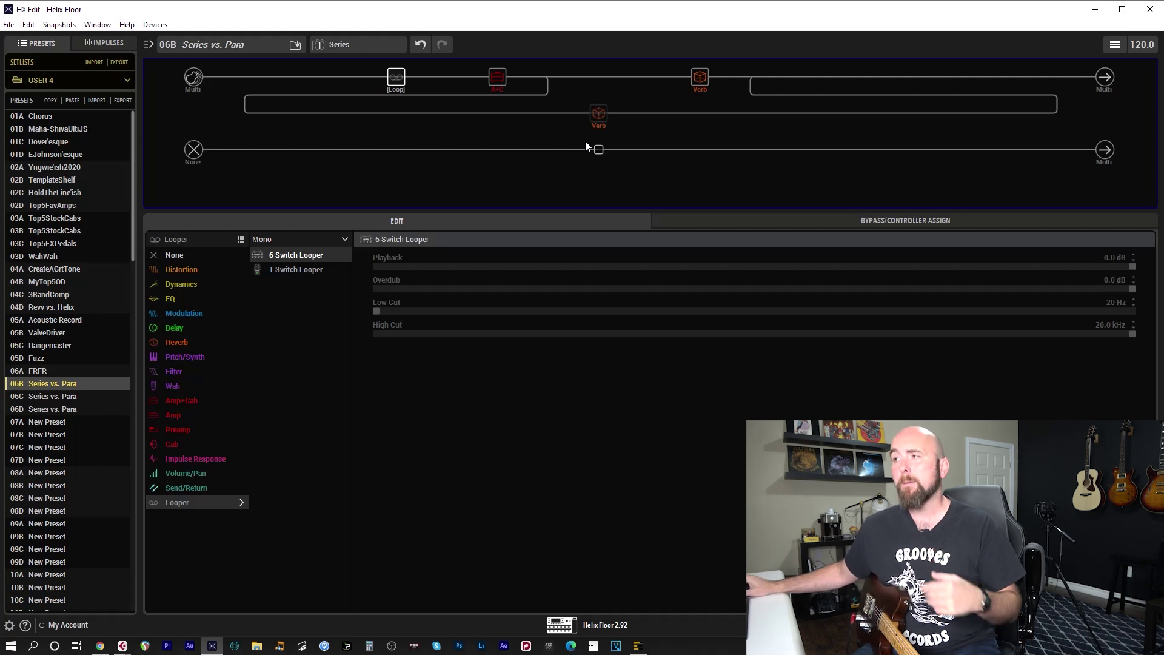
left_click(699, 77)
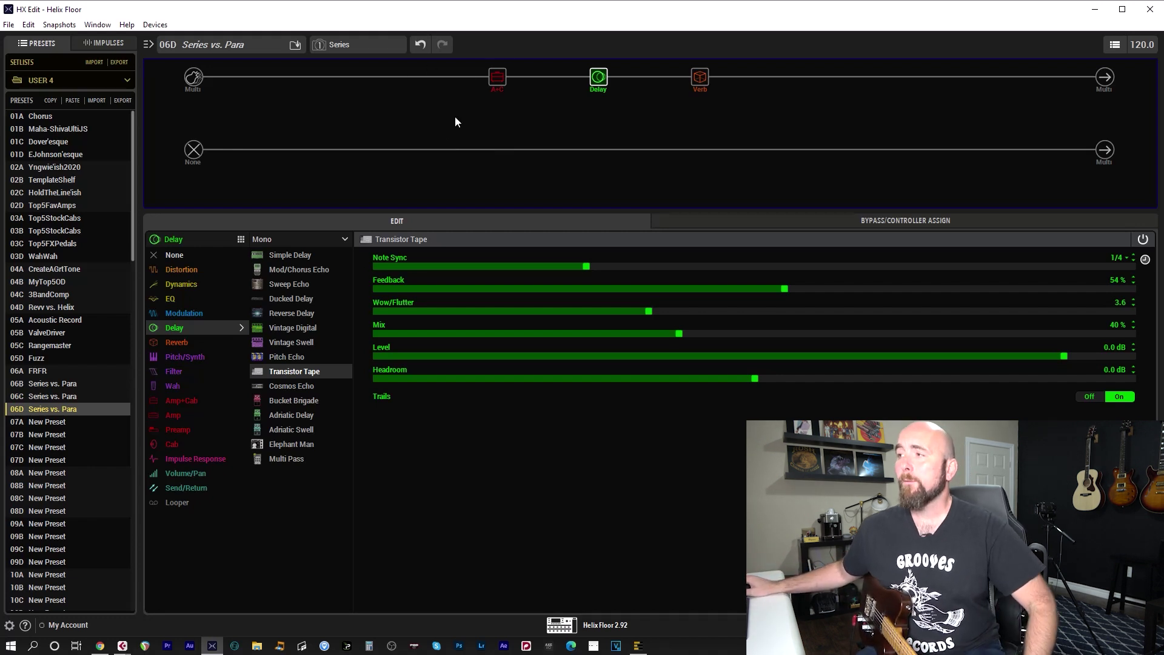
In preset 06D, shift the reverb and the Transistor Tape delay each one slot further along the main path.
left_click_drag(705, 85, 806, 85)
left_click_drag(600, 80, 702, 80)
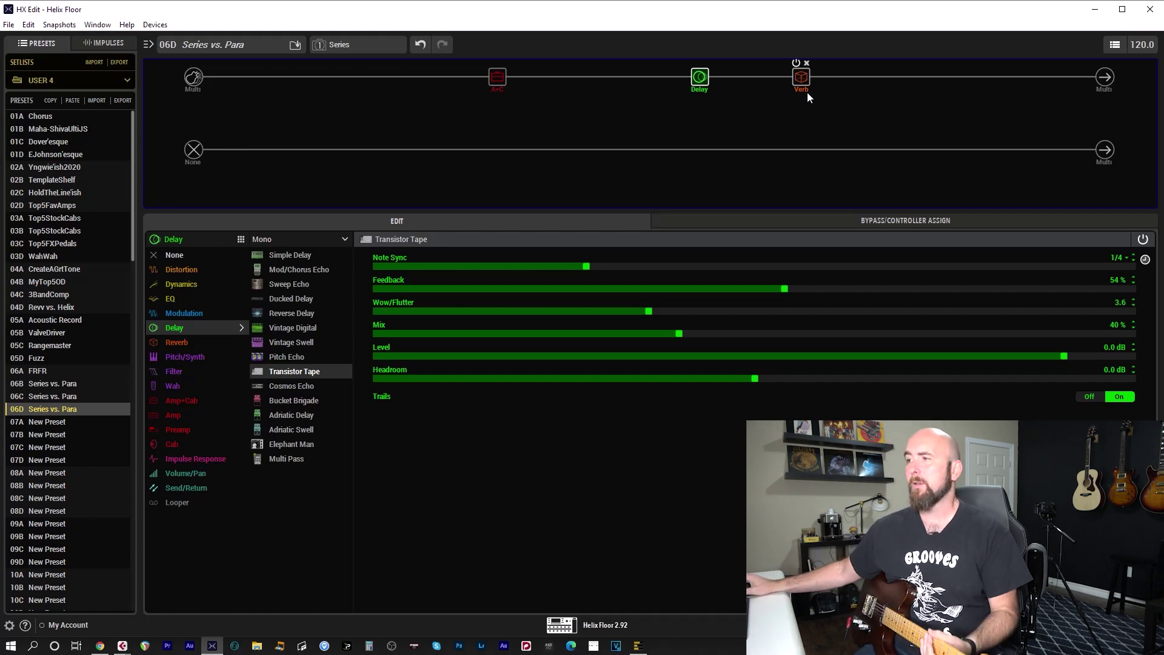
Duplicate the Transistor Tape delay onto a new parallel path and move the merge point to just after the reverb.
key("ctrl+z")
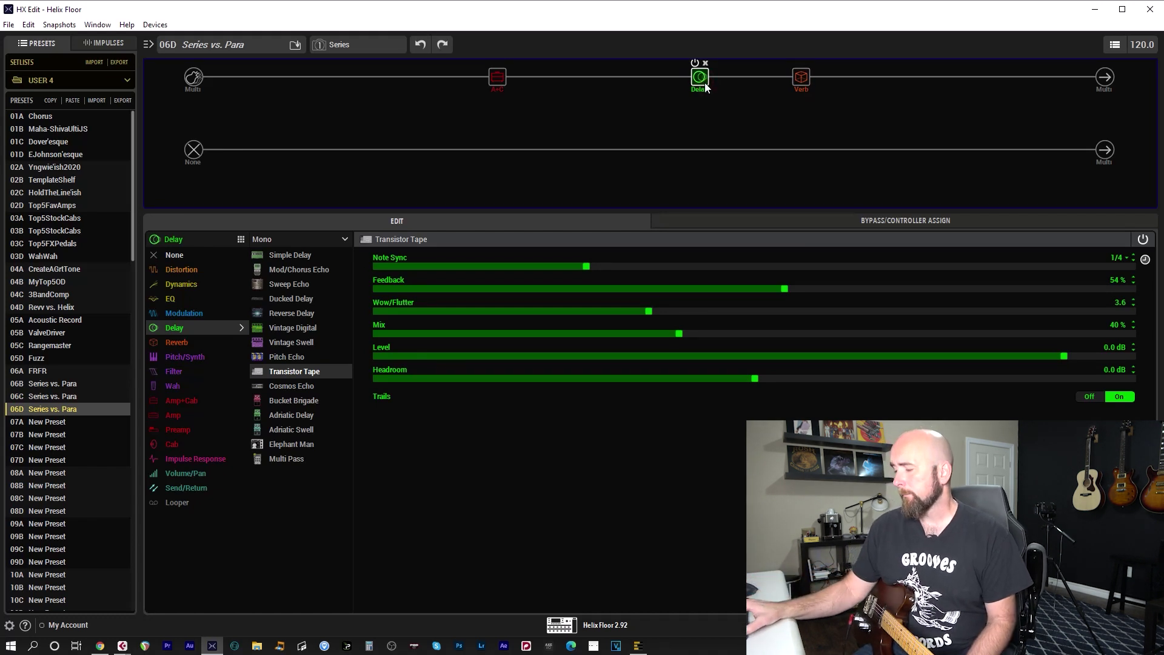
left_click(604, 77)
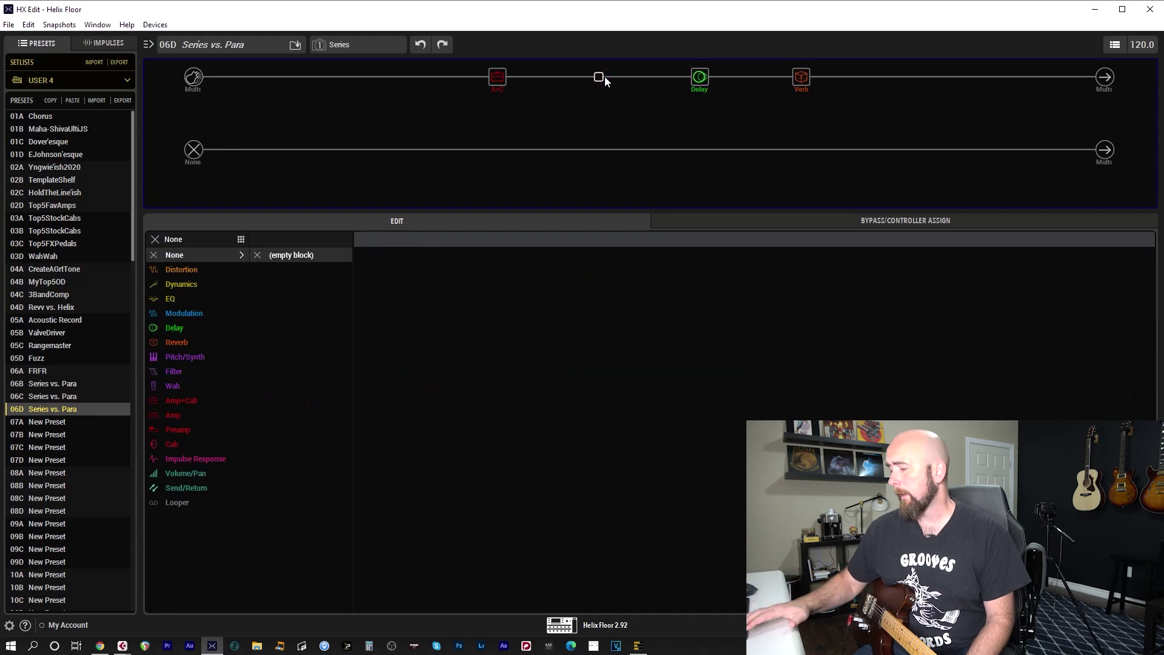
key("ctrl+y")
left_click_drag(605, 77, 598, 113)
left_click_drag(1052, 78, 848, 90)
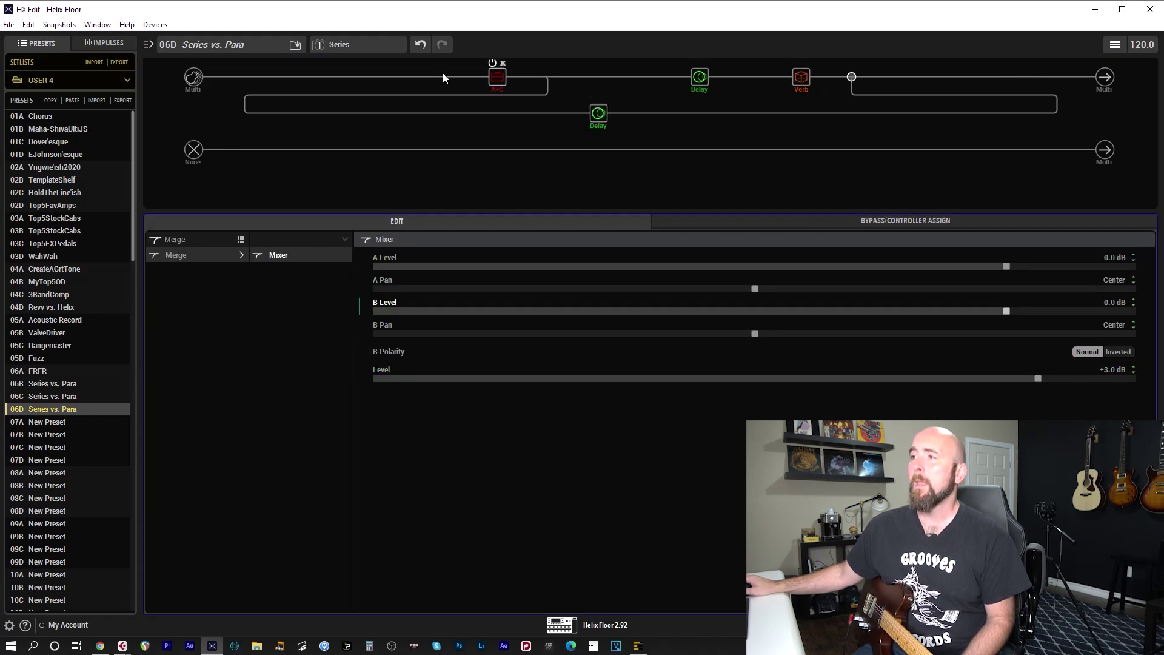
Alternate between the Parallel and Series snapshots, bypassing the main-path delay in Parallel and the parallel-path delay in Series, ending on Parallel.
left_click(362, 45)
left_click(355, 72)
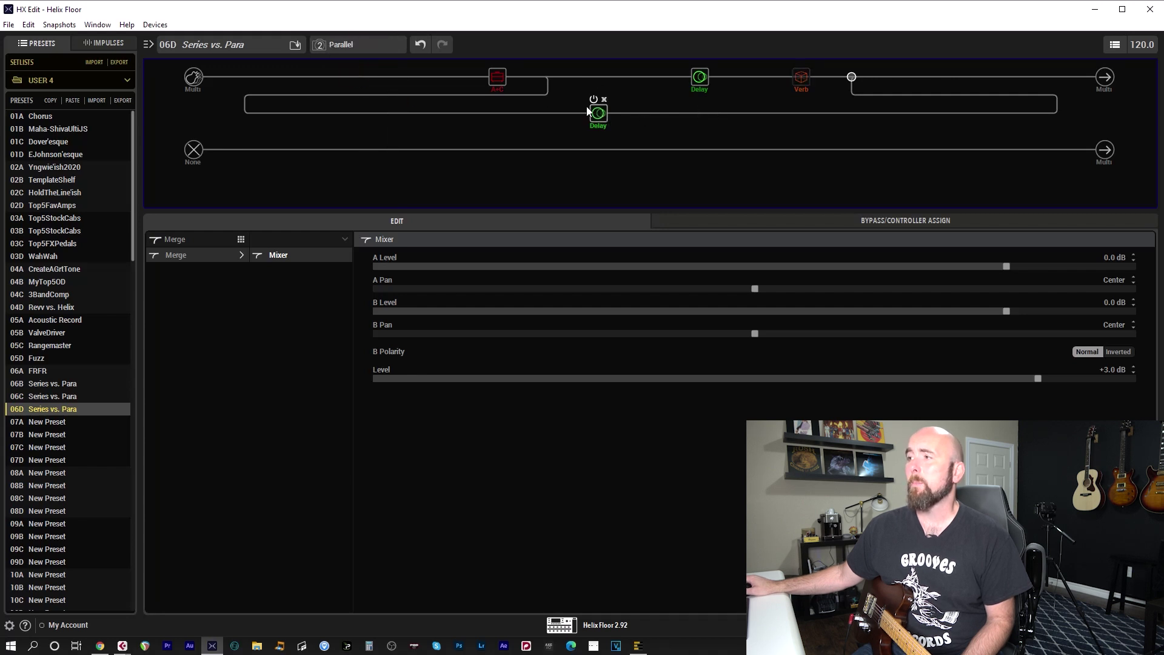
mouse_move(698, 67)
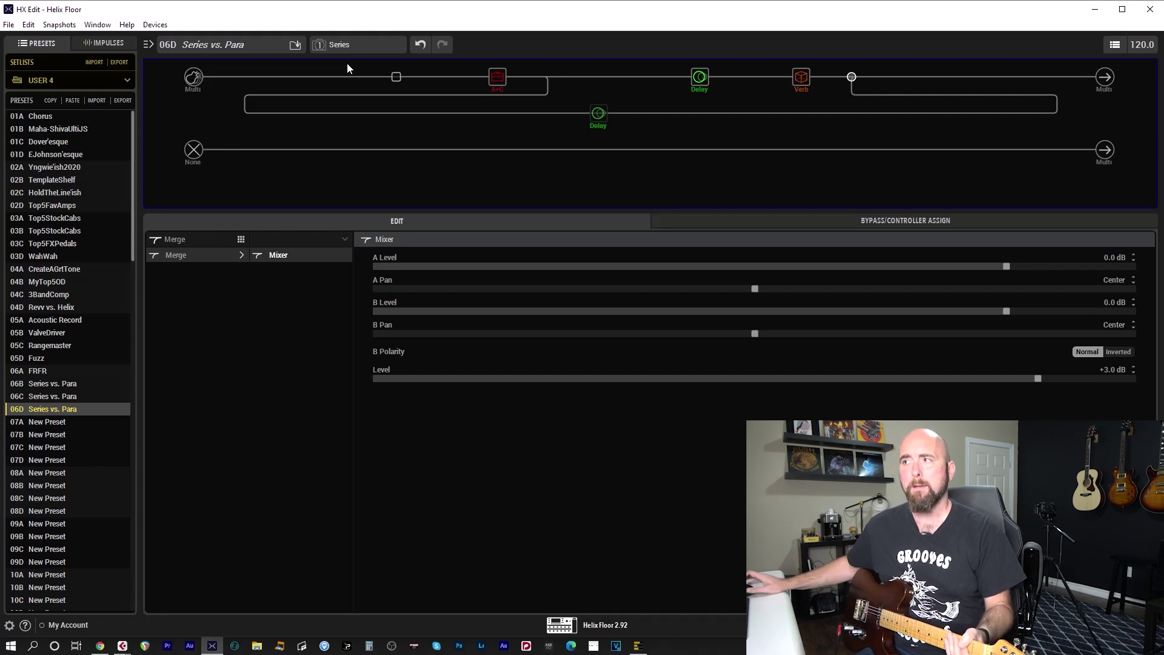
left_click(345, 43)
left_click(348, 74)
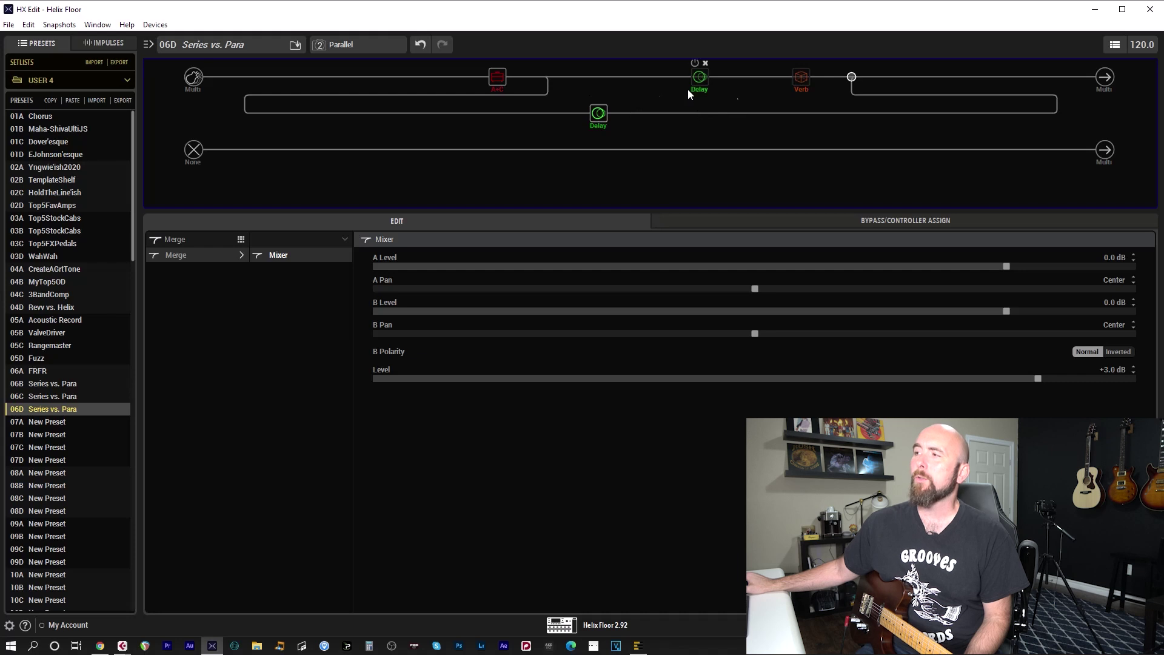
Move the merge point to between the main-path delay and the reverb.
mouse_move(711, 72)
mouse_move(595, 125)
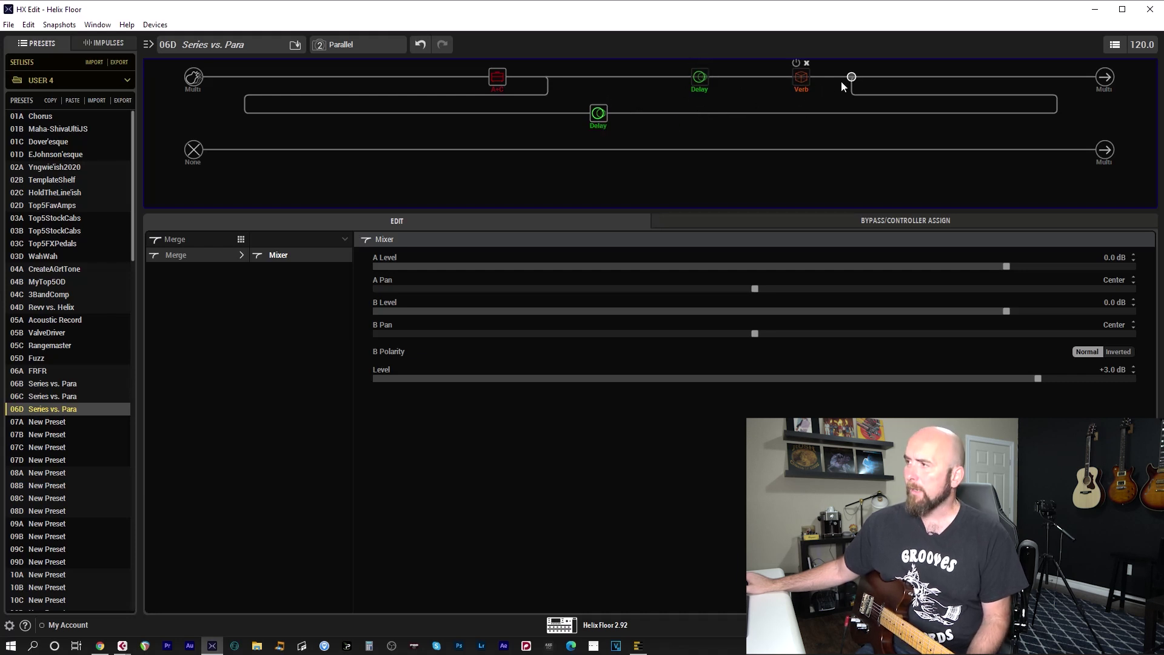
left_click_drag(851, 77, 769, 88)
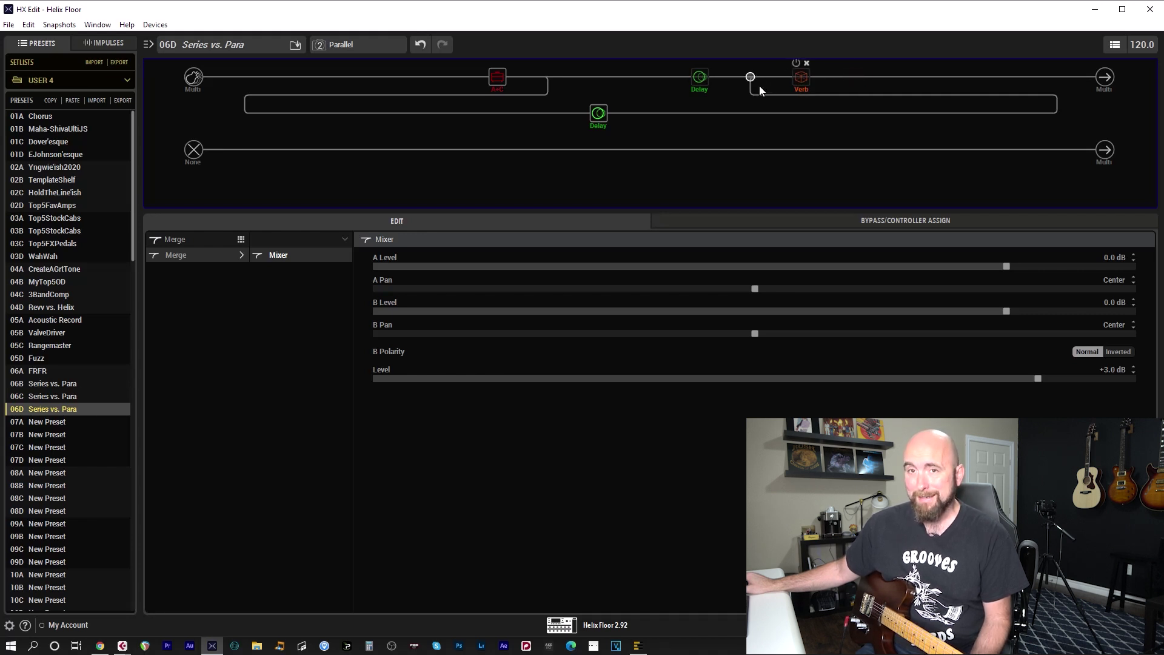
Add a mono Chorus block after the delay on the parallel path and set its Depth to 10.0.
mouse_move(690, 88)
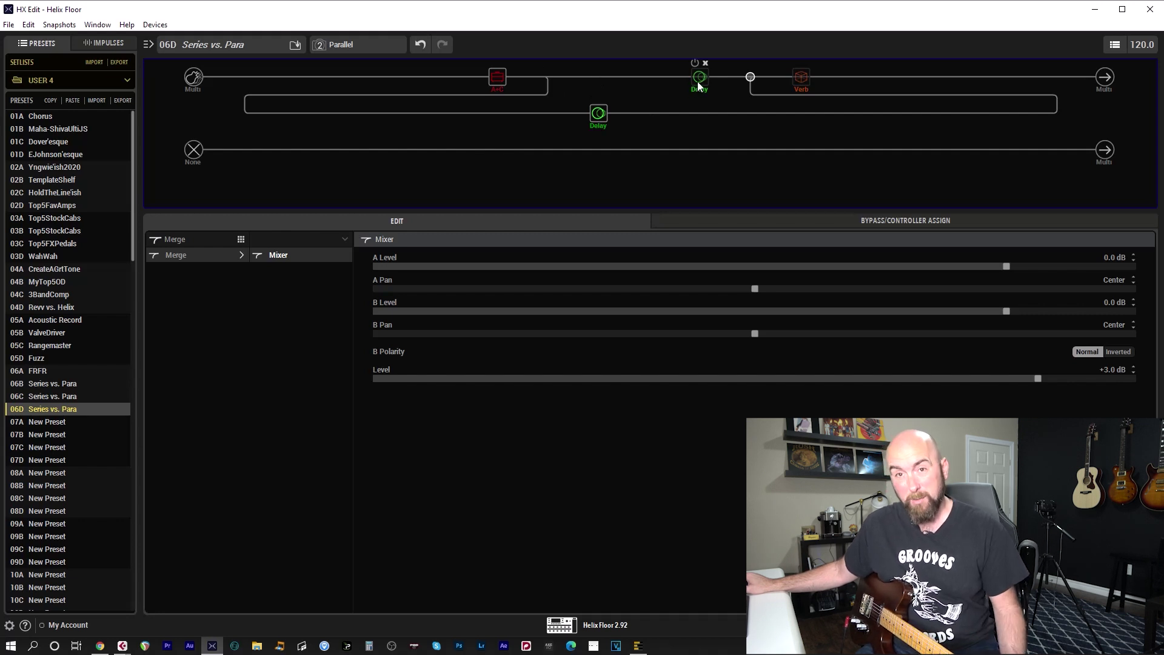
mouse_move(599, 124)
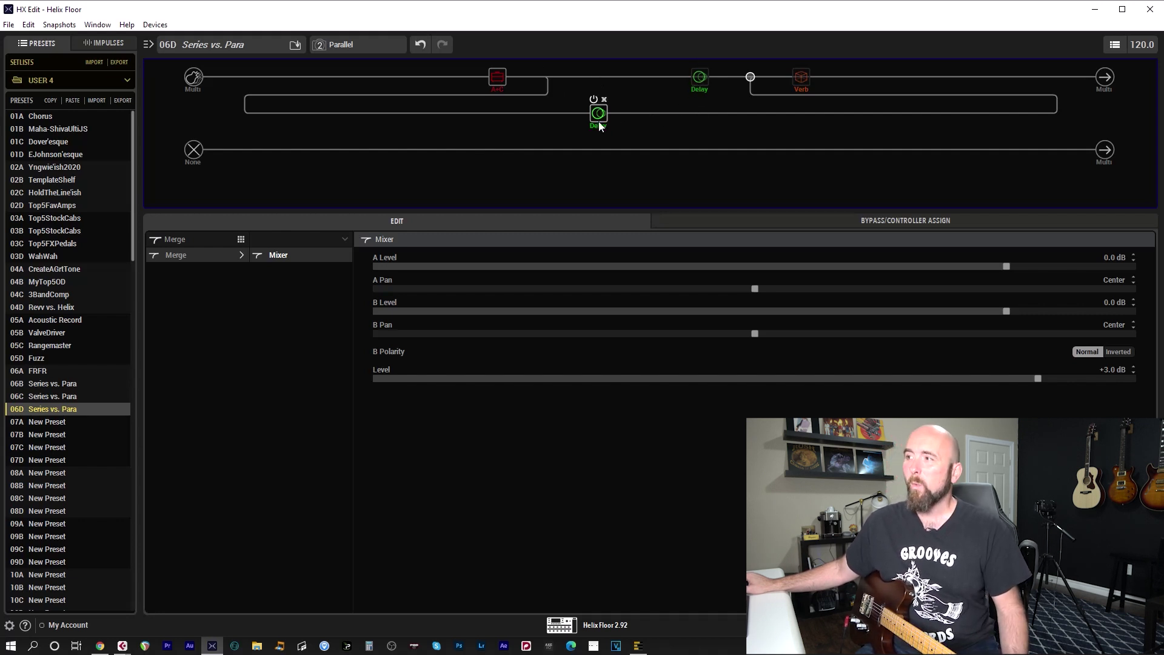
left_click(599, 125)
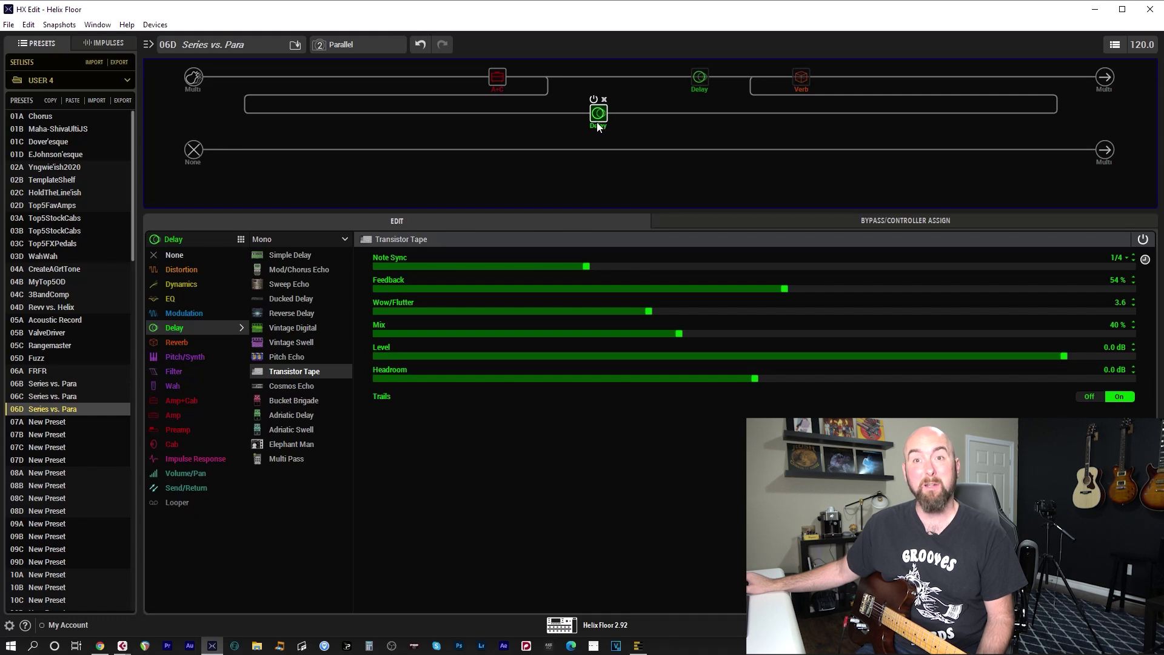
left_click(701, 113)
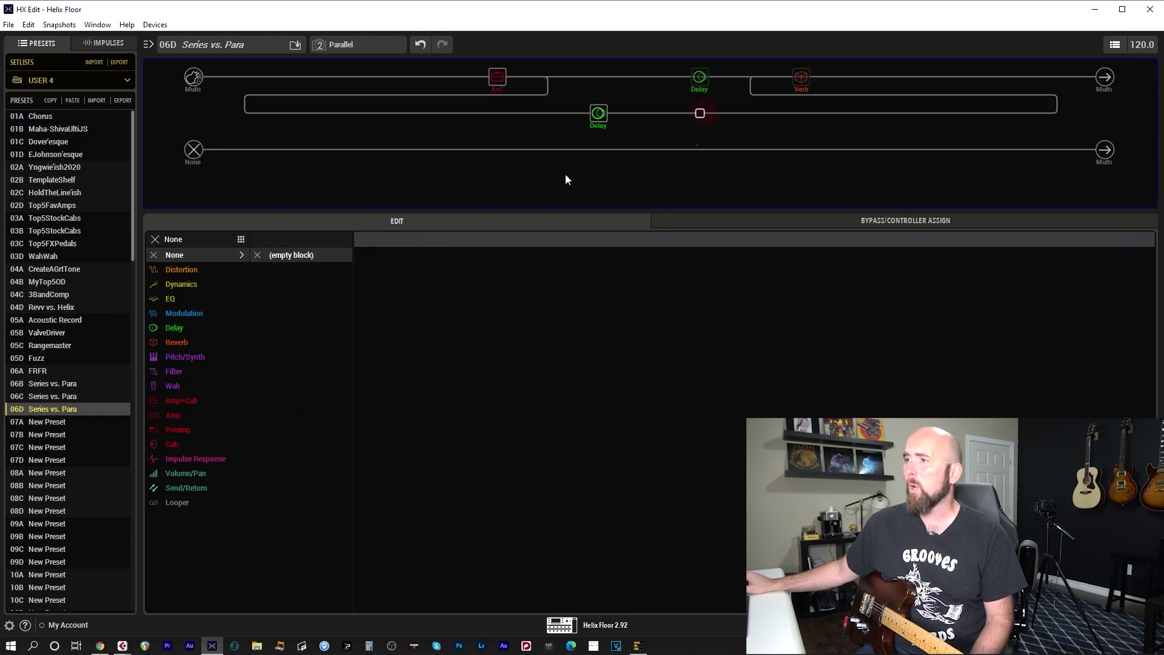
left_click(201, 311)
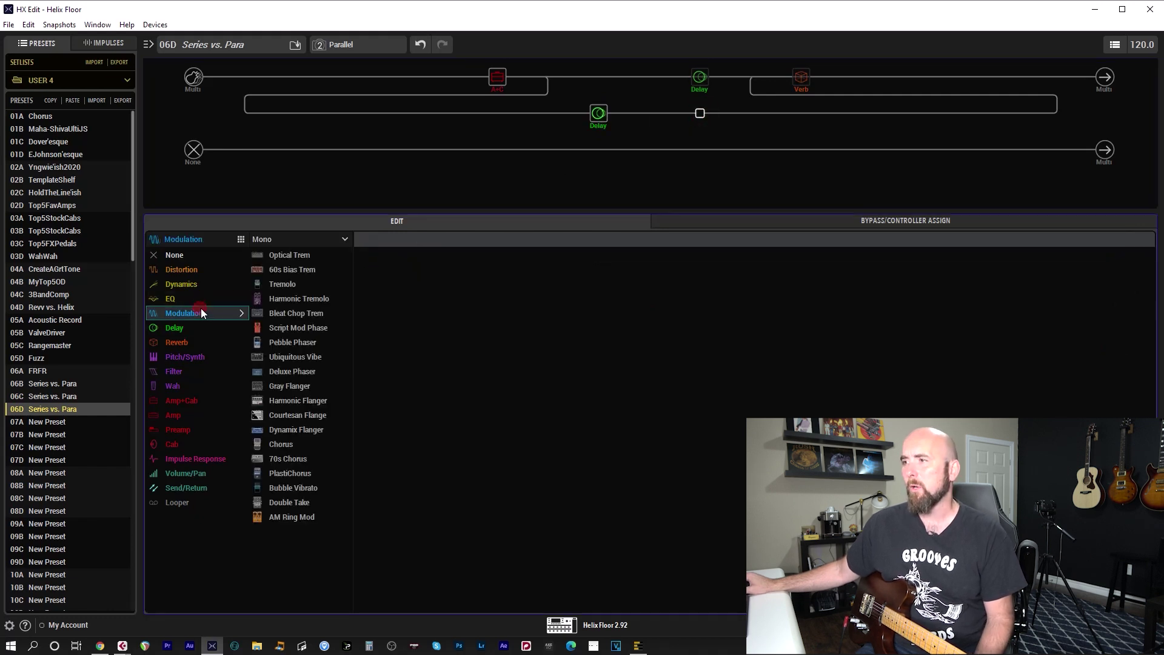
left_click(285, 443)
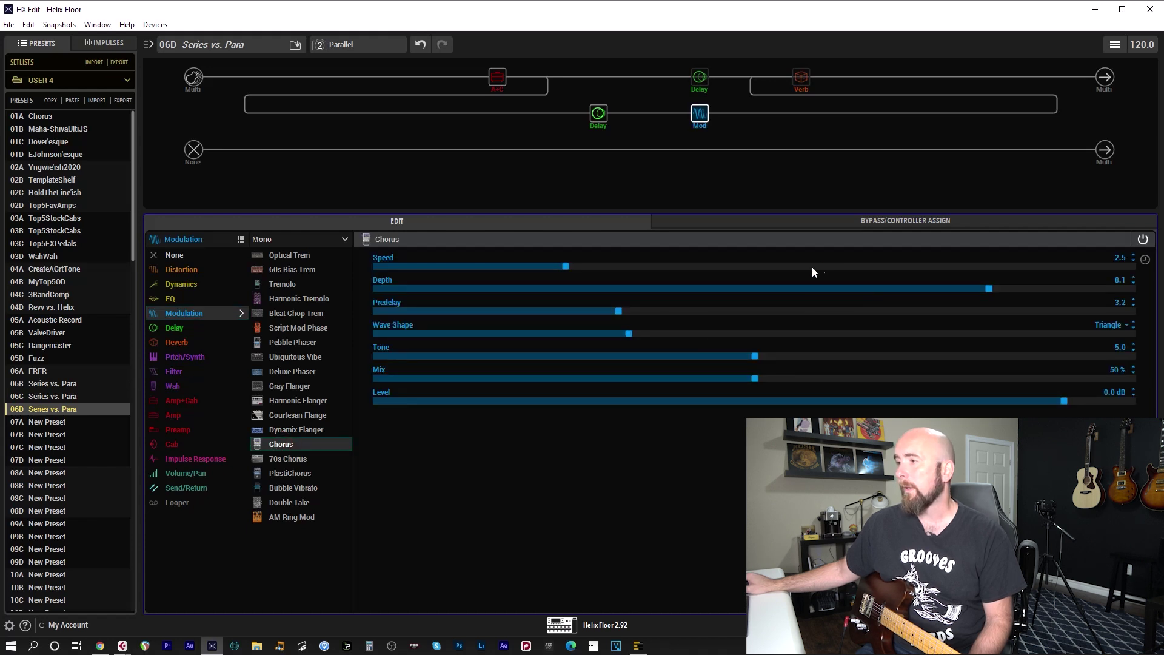
left_click_drag(896, 285, 898, 285)
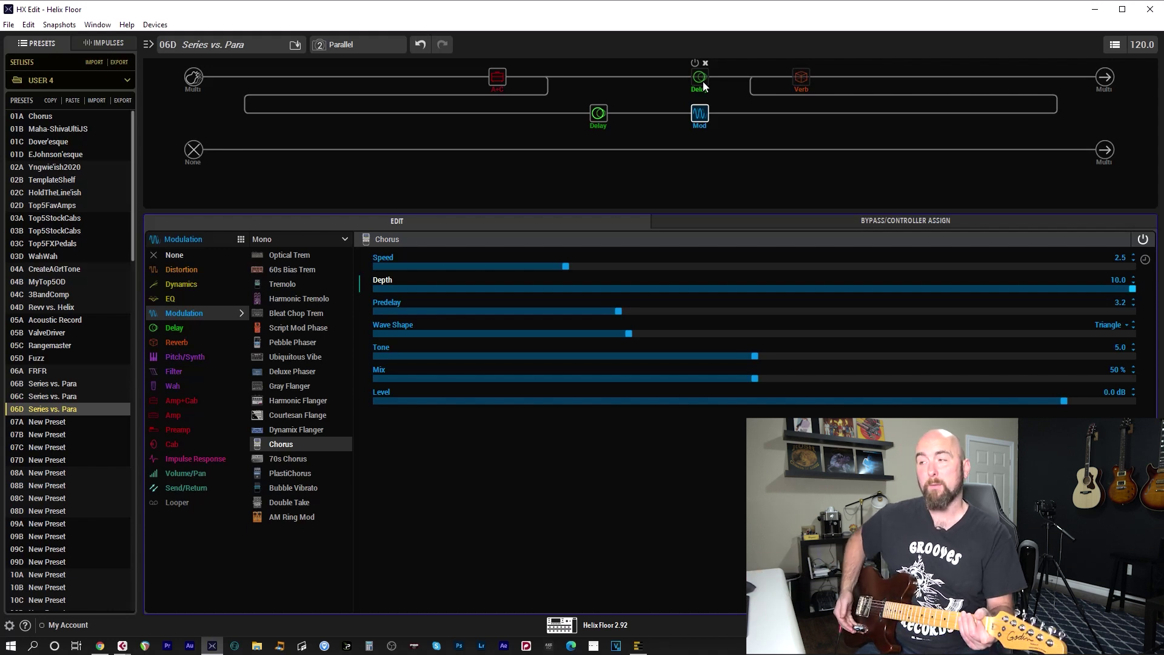
Set the Split A/B's Route To to A 100 and the parallel-path delay's Mix to 100 %.
left_click(548, 77)
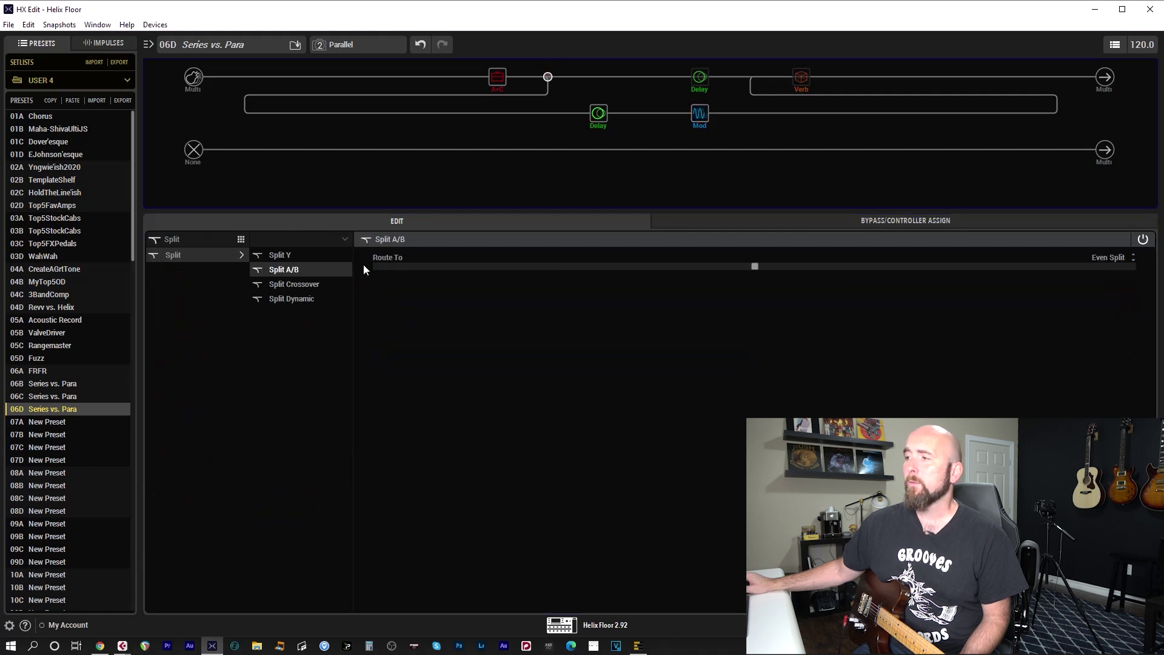
left_click_drag(694, 264, 348, 273)
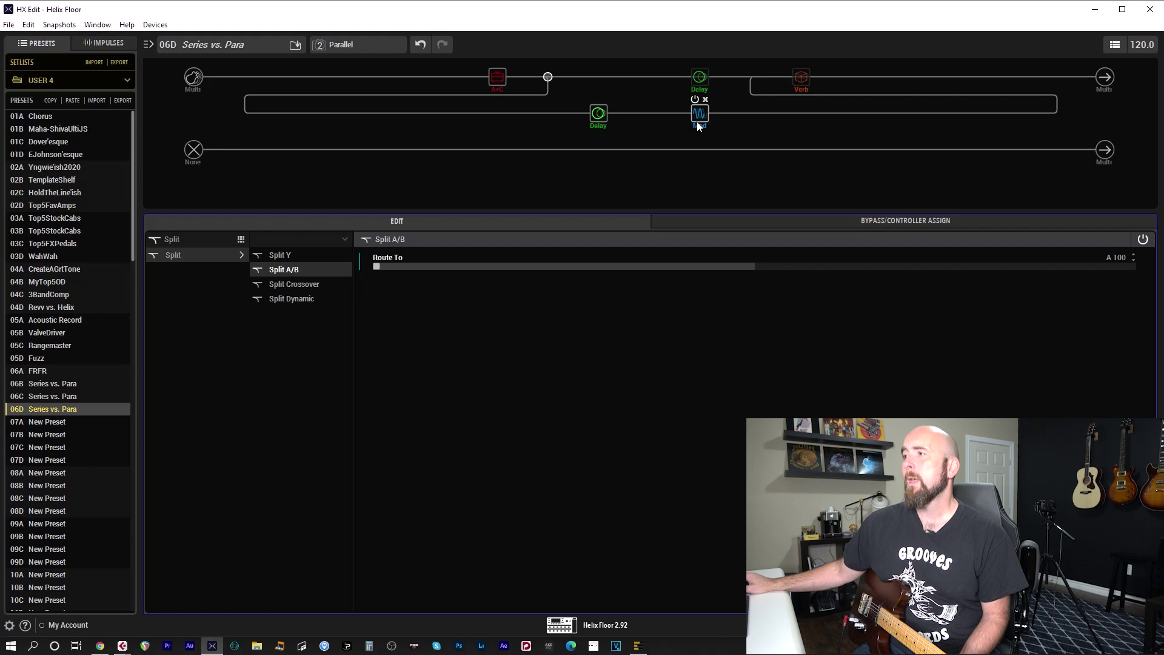
left_click(595, 118)
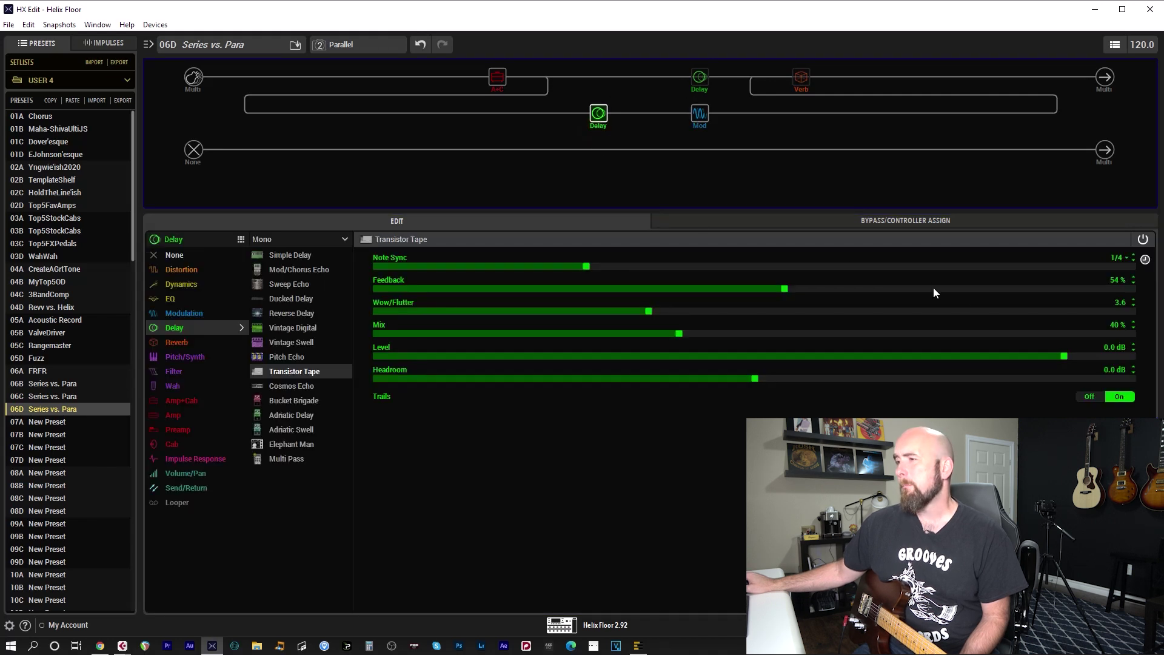
left_click_drag(1110, 327, 1133, 333)
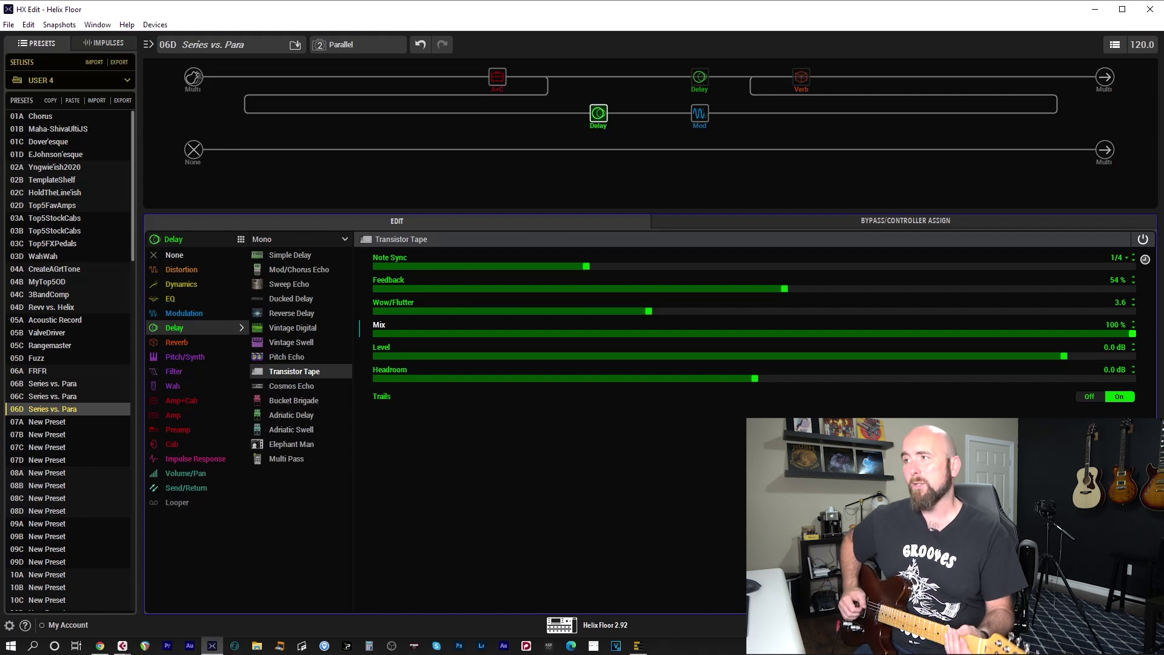
Remove the bypassed main-path delay and enable the reverb after the merge point.
left_click(549, 78)
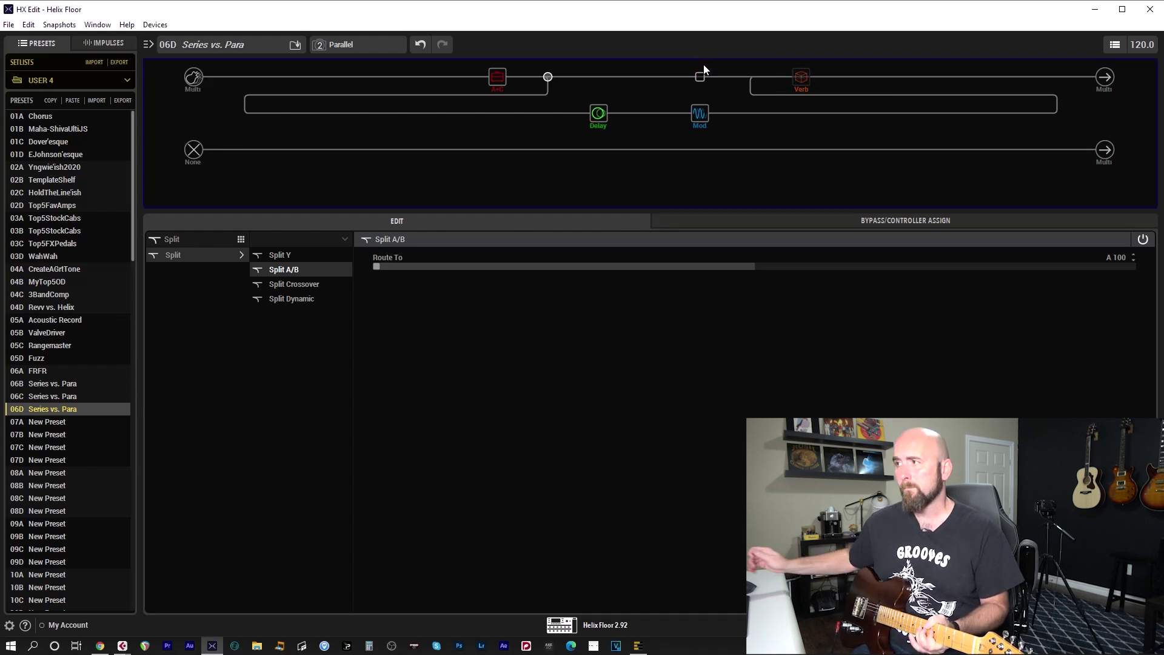
left_click(799, 64)
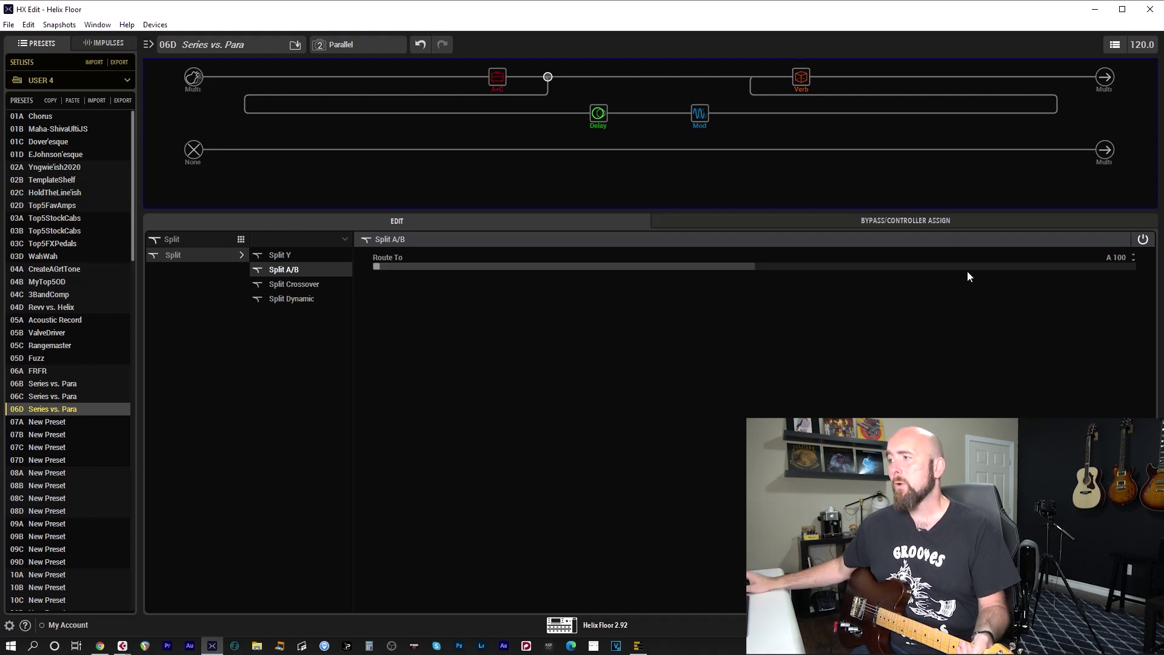
Try the Split A/B's Route To at B 100, Even Split and A 50, and leave it at A 70.
left_click_drag(978, 262, 1140, 288)
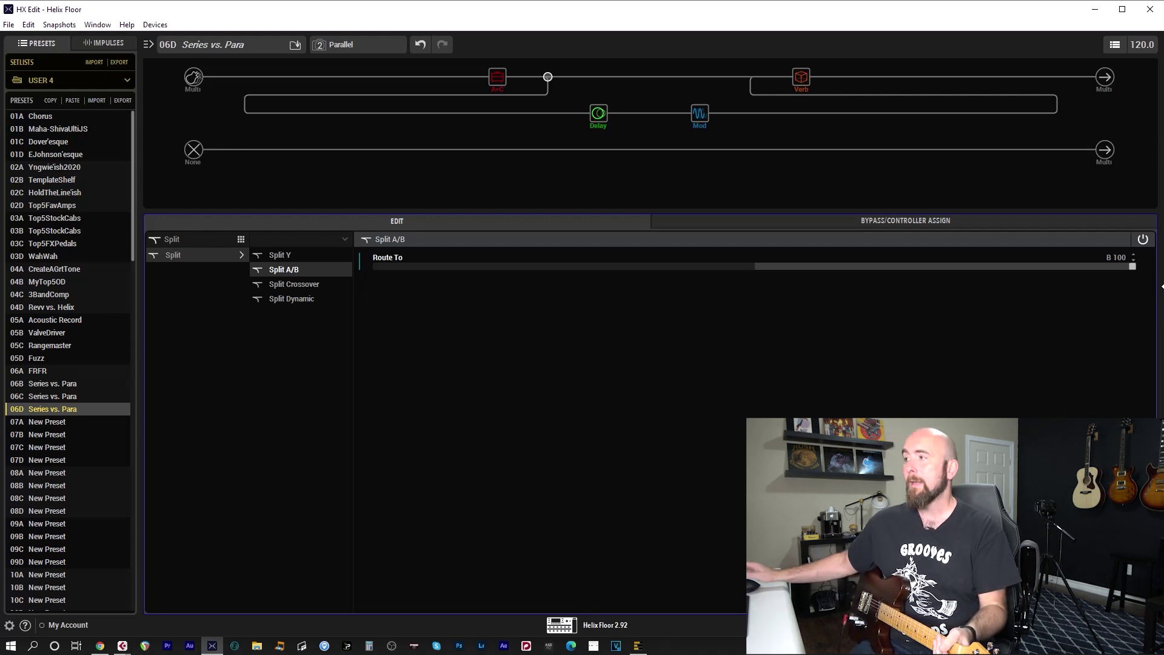
left_click(755, 267)
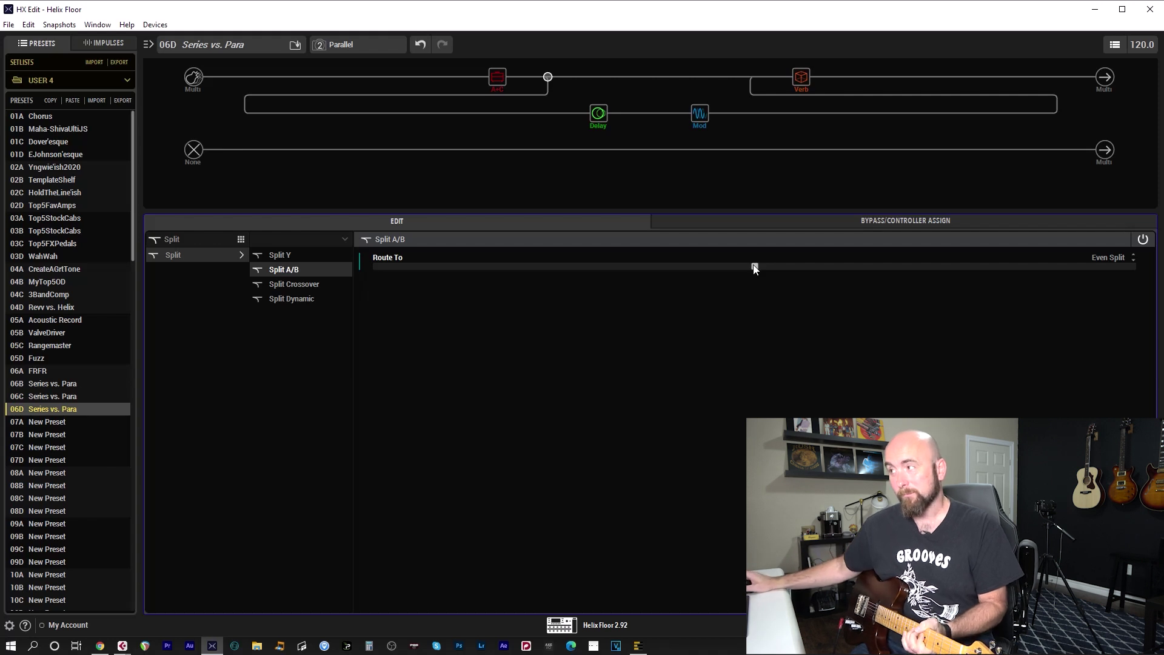
left_click(694, 267)
scroll(692, 267, "down", 15)
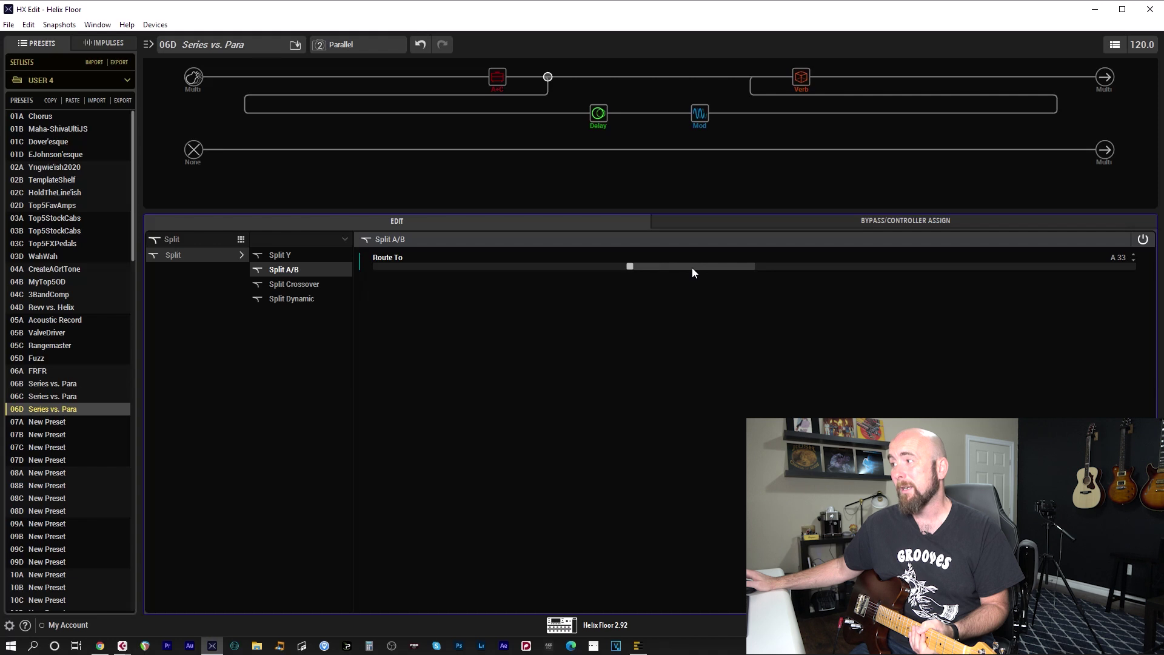
scroll(692, 267, "down", 7)
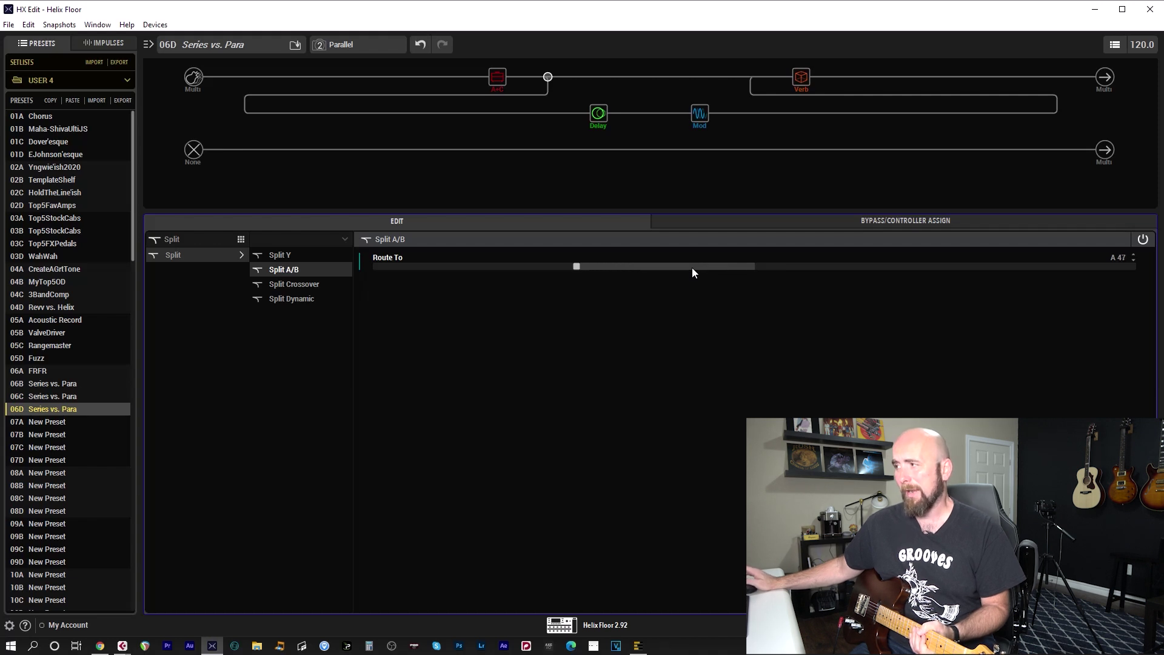
scroll(692, 268, "down", 1)
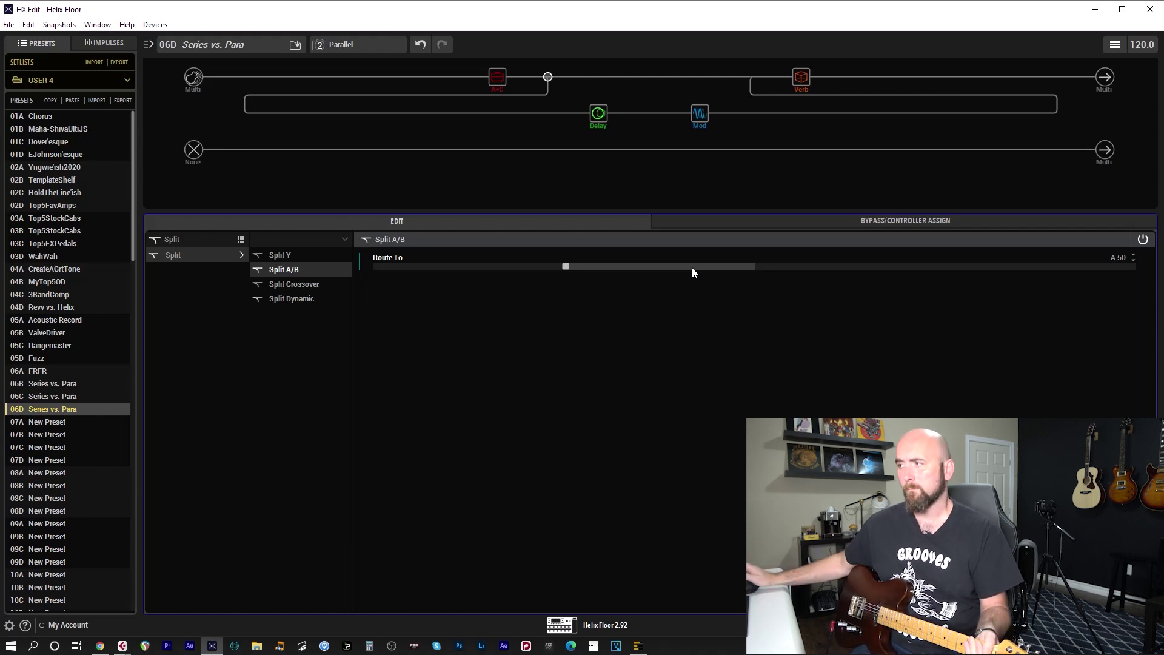
scroll(705, 268, "down", 12)
scroll(706, 268, "down", 8)
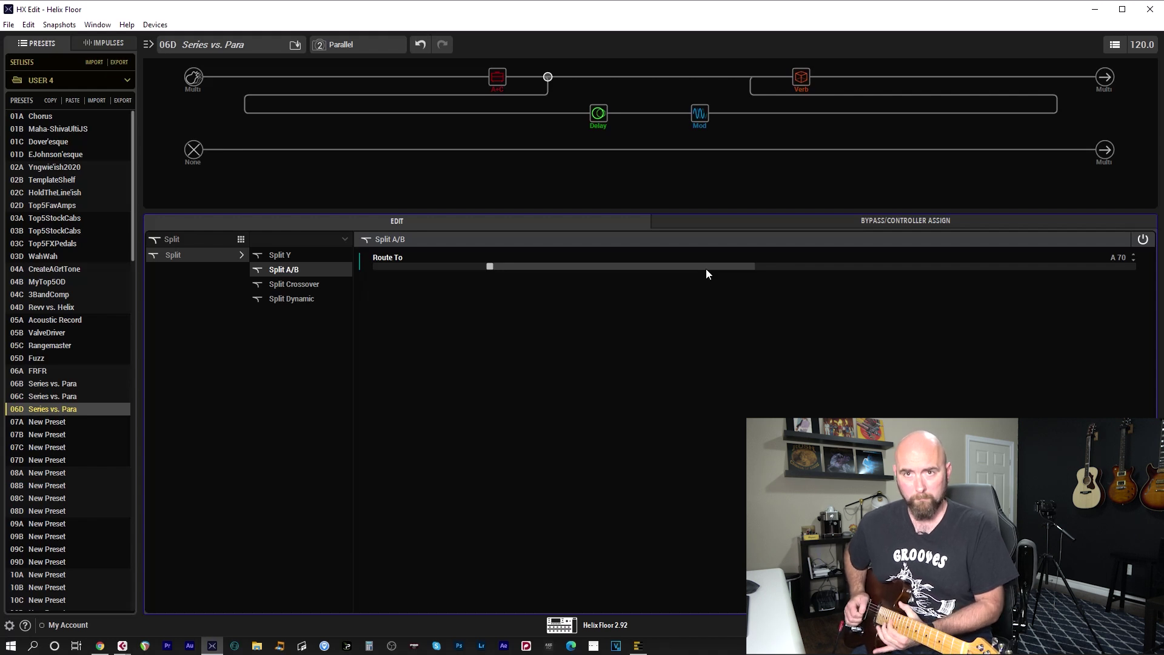
Move the merge point to after the reverb and set the Split A/B's Route To to A 45.
left_click(751, 77)
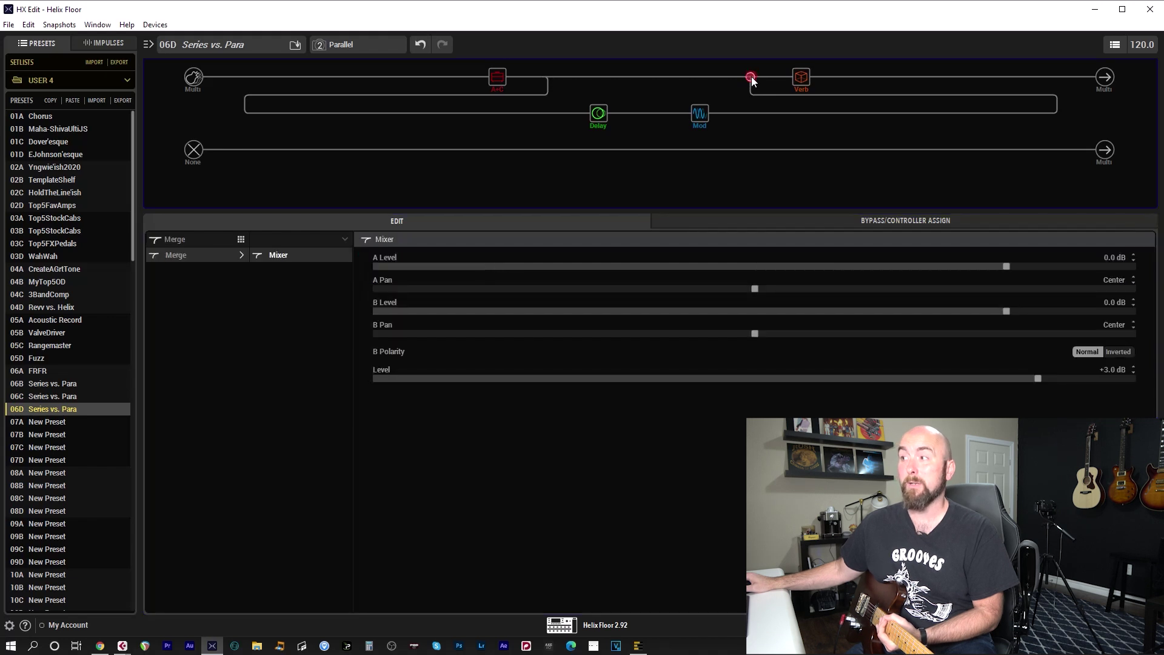
left_click_drag(783, 82, 833, 85)
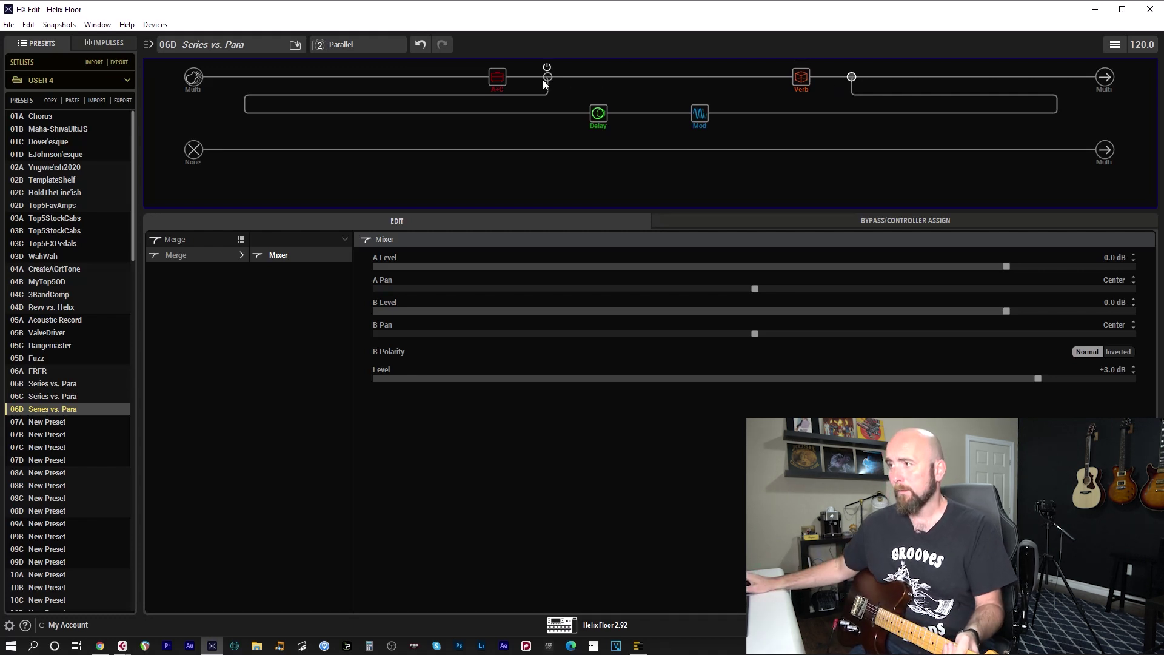
left_click(548, 77)
scroll(752, 257, "up", 20)
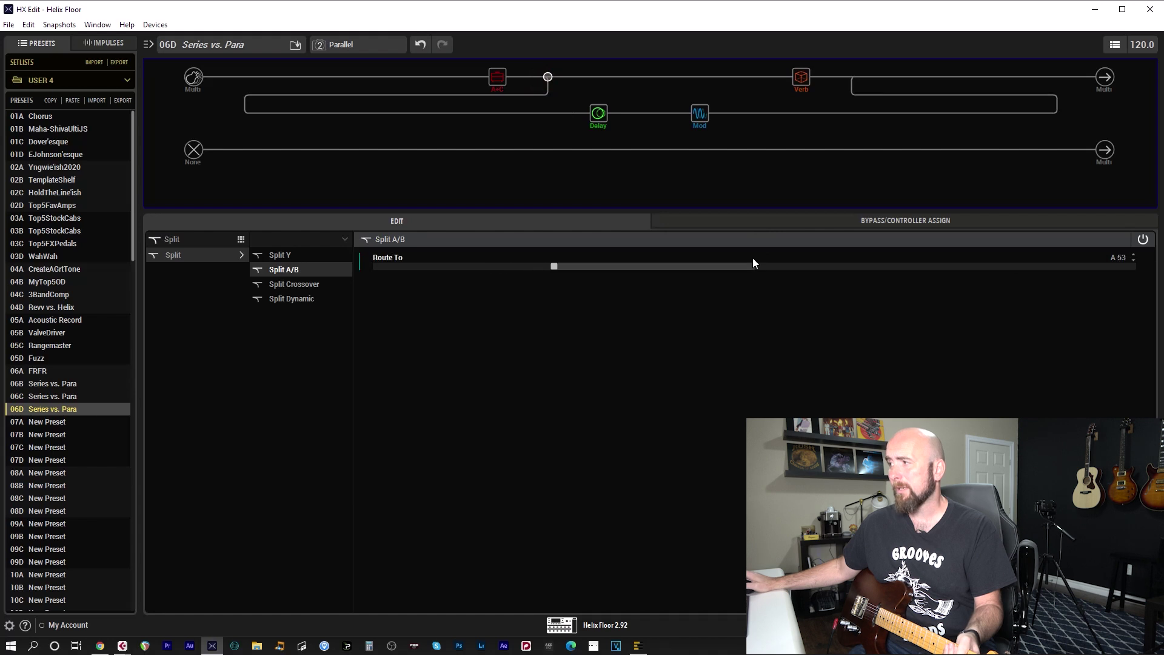
scroll(753, 259, "up", 1)
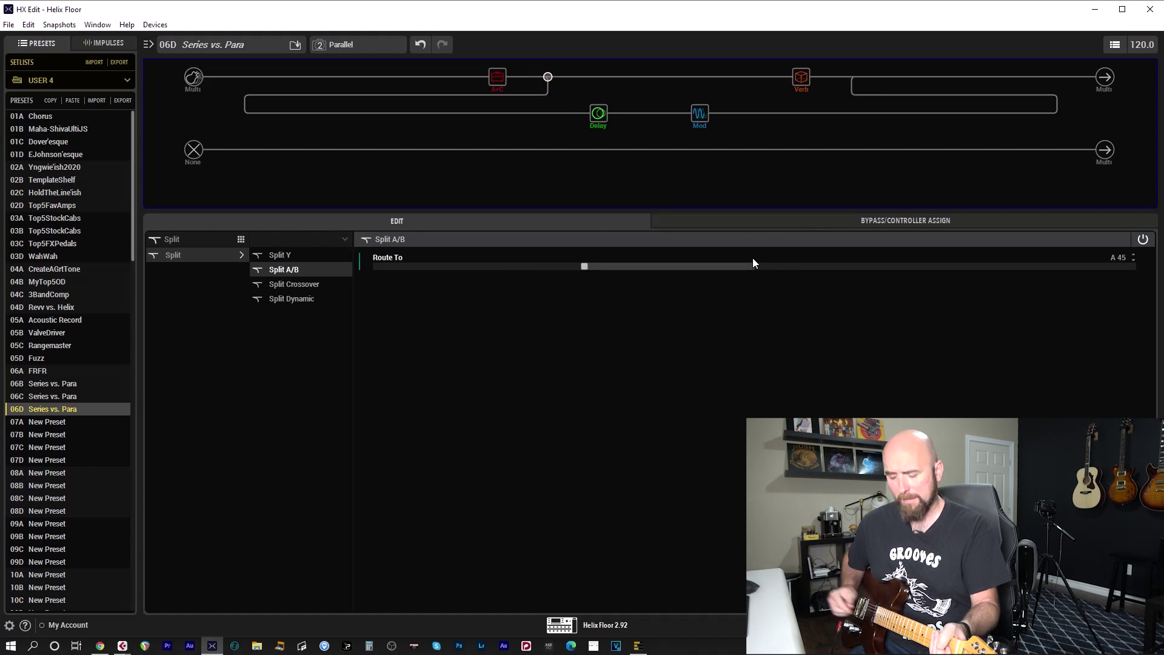